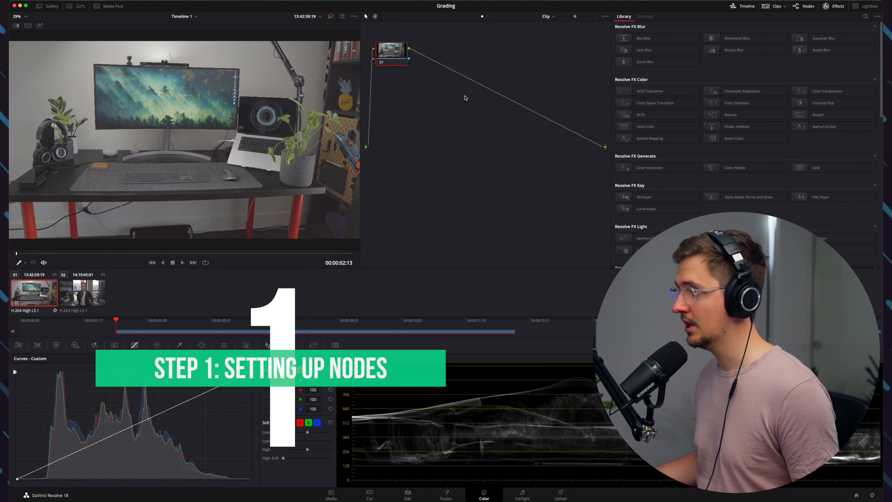
Add a serial node after node 01, and add a separate unconnected corrector node below the chain
{"action": "key", "text": "super+z"}
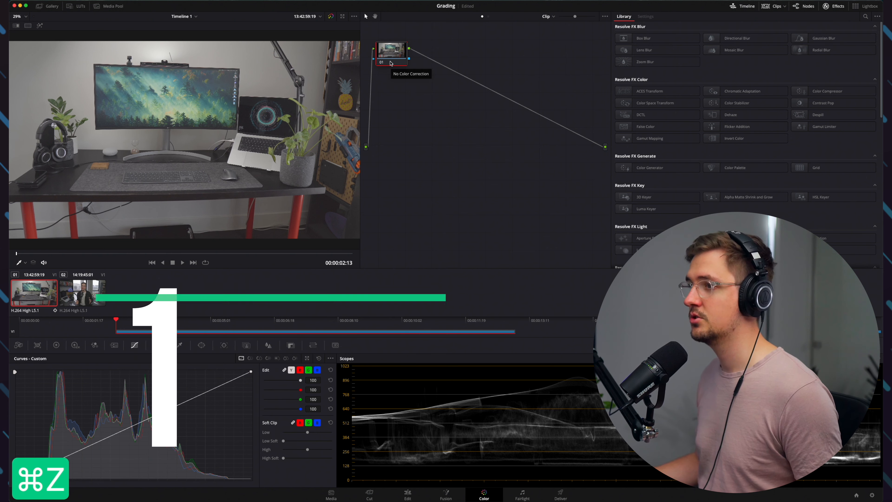
{"action": "key", "text": "alt+s"}
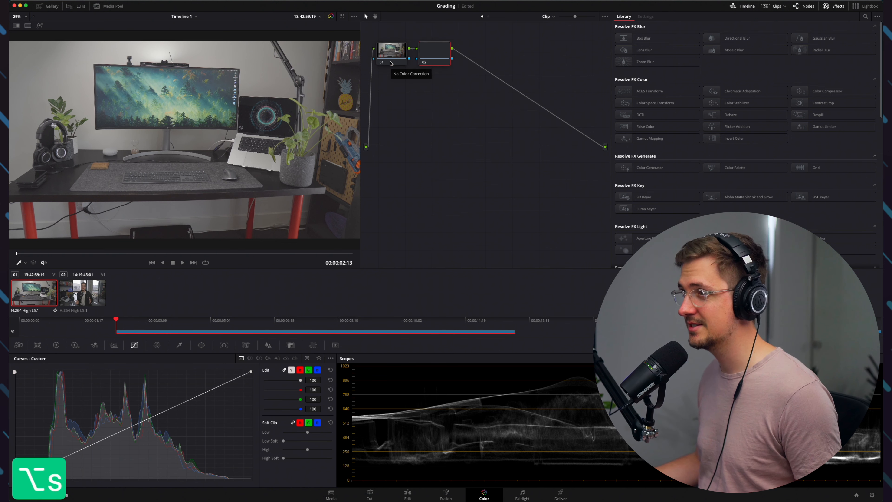
{"action": "right_click", "coordinate": [456, 128]}
{"action": "mouse_move", "coordinate": [475, 139]}
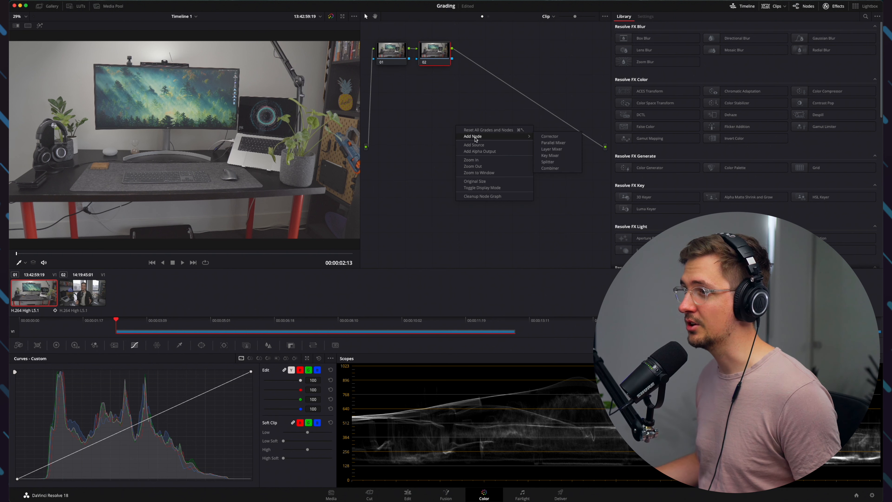
{"action": "left_click", "coordinate": [550, 136]}
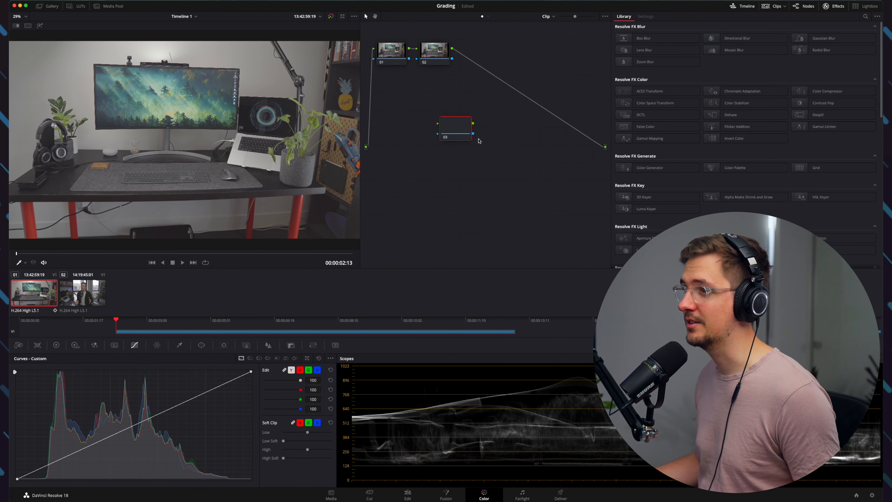
Wire the loose corrector between node 02 and the output, align it with the row, and append a fourth serial node
{"action": "left_click_drag", "start_coordinate": [494, 76], "coordinate": [472, 112]}
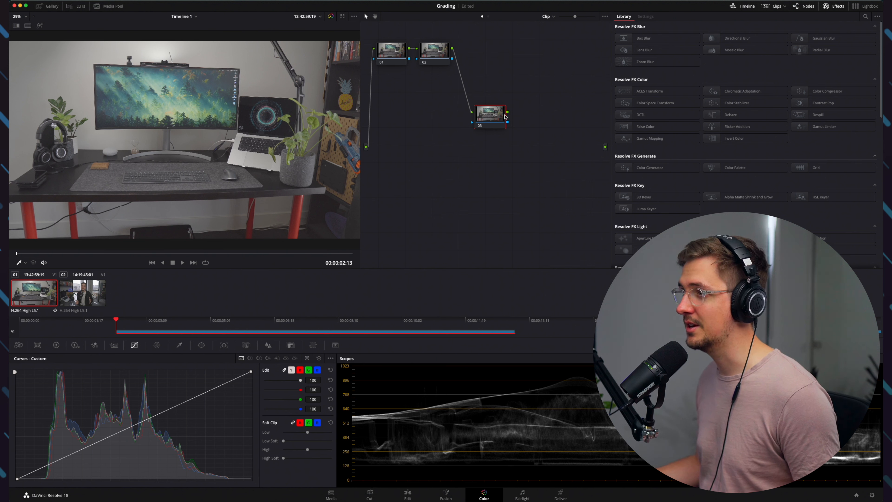
{"action": "left_click_drag", "start_coordinate": [508, 112], "coordinate": [604, 149]}
{"action": "left_click_drag", "start_coordinate": [486, 121], "coordinate": [479, 59]}
{"action": "key", "text": "alt+s"}
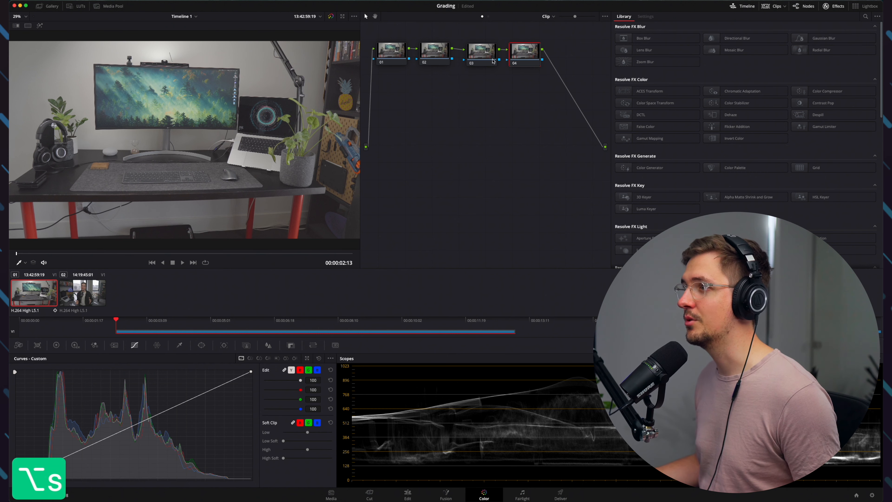
Label the third node Transform and the fourth node Creative
{"action": "left_click", "coordinate": [489, 58]}
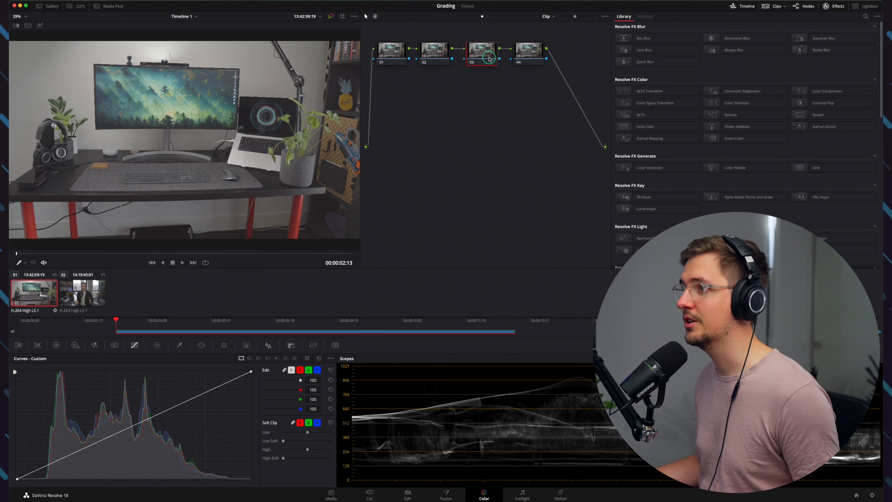
{"action": "right_click", "coordinate": [483, 63]}
{"action": "left_click", "coordinate": [502, 75]}
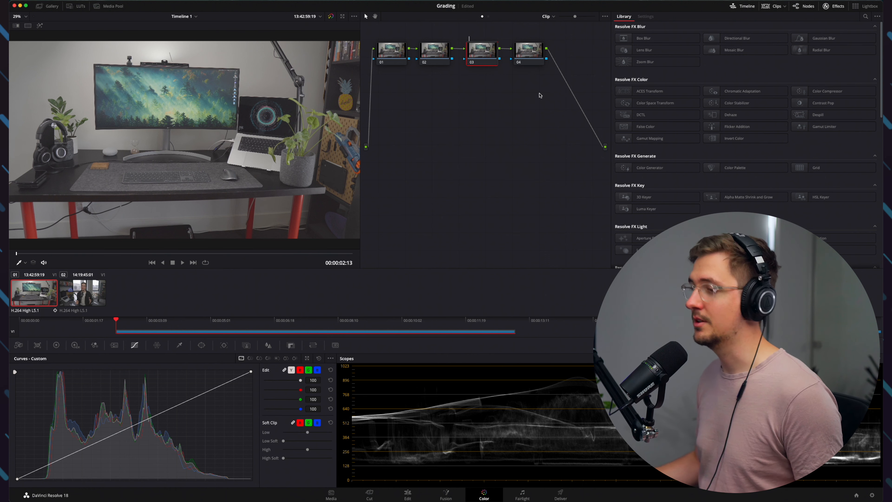
{"action": "type", "text": "Transform"}
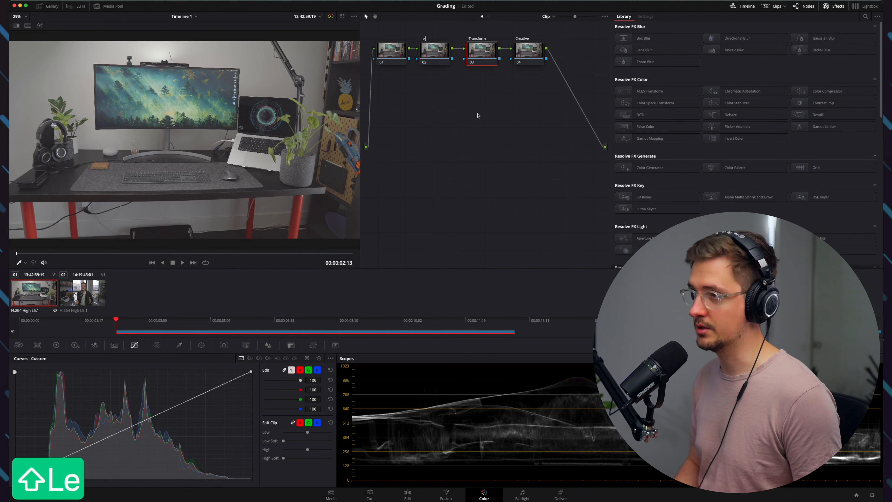
Label the second node Levels and the first node Balance
{"action": "type", "text": "vels"}
{"action": "key", "text": "Return"}
{"action": "right_click", "coordinate": [380, 50]}
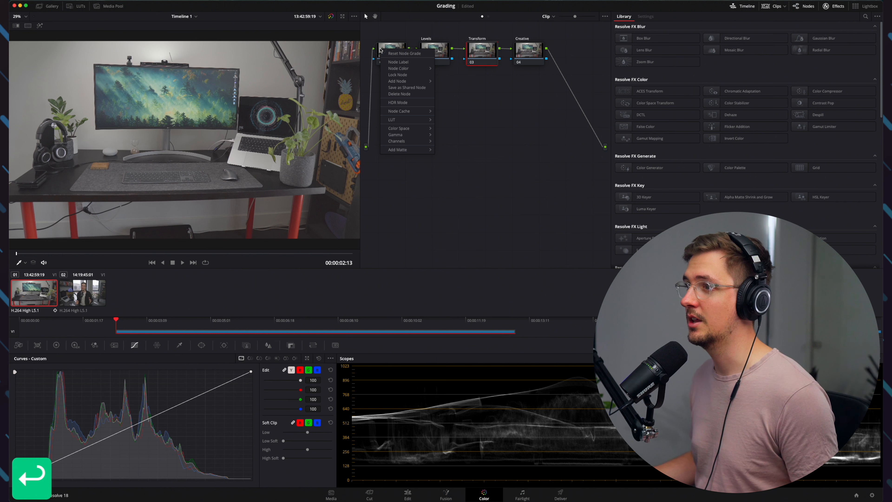
{"action": "left_click", "coordinate": [396, 60]}
{"action": "type", "text": "Balance"}
{"action": "key", "text": "Return"}
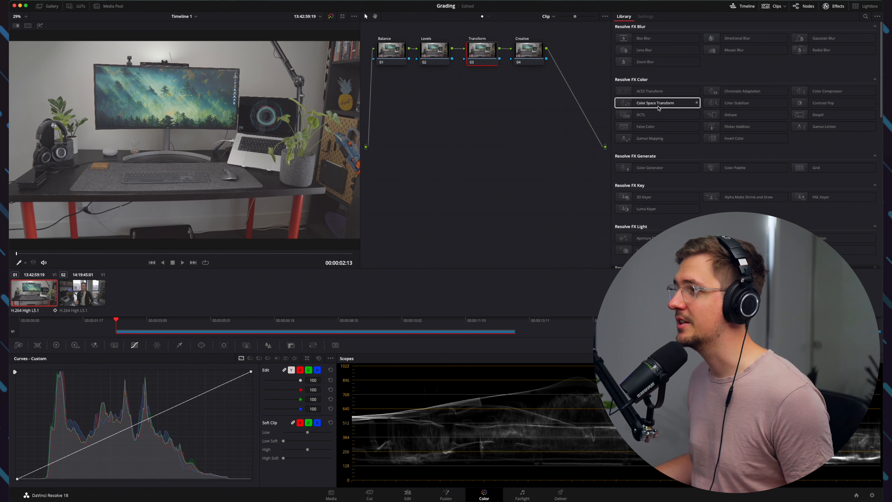
Apply the Color Space Transform effect to the Transform node and set its input color space to Sony S-Gamut
{"action": "left_click_drag", "start_coordinate": [674, 104], "coordinate": [483, 53]}
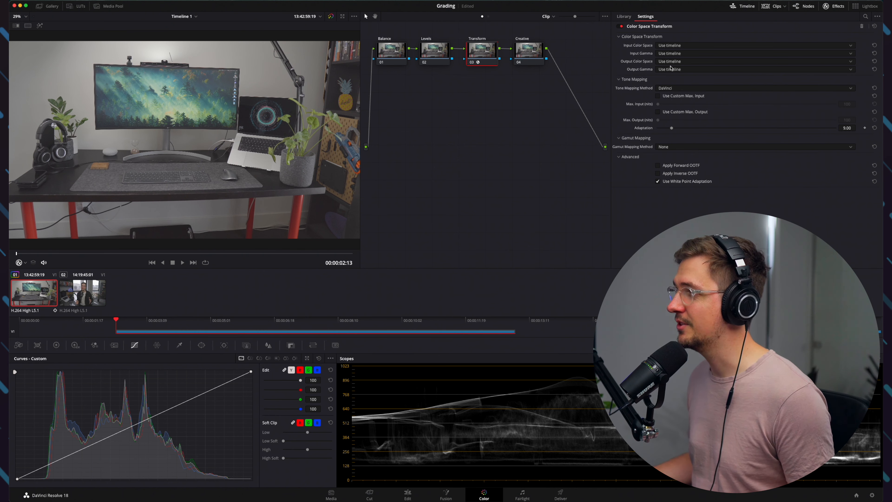
{"action": "left_click", "coordinate": [673, 45]}
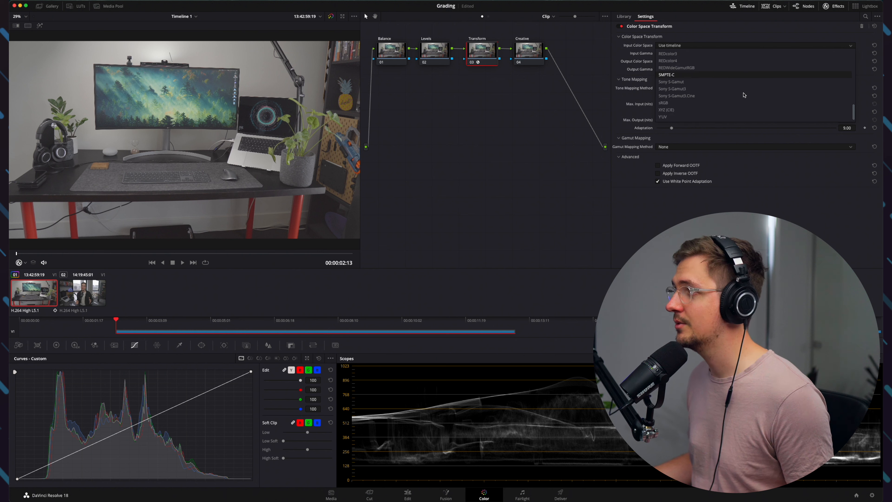
{"action": "left_click", "coordinate": [679, 81]}
Set the input gamma of the Color Space Transform to Sony S-Log2
{"action": "left_click", "coordinate": [681, 53]}
{"action": "scroll", "coordinate": [736, 102], "scroll_direction": "down", "scroll_amount": 15}
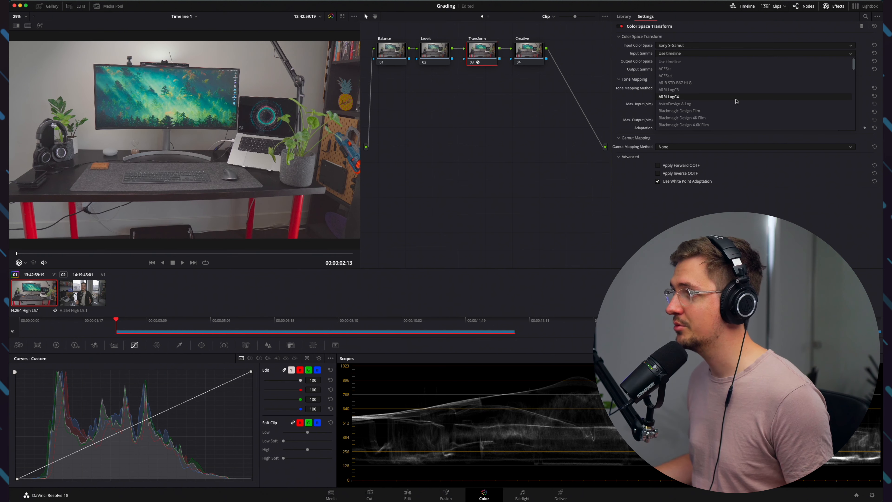
{"action": "scroll", "coordinate": [716, 91], "scroll_direction": "up", "scroll_amount": 1}
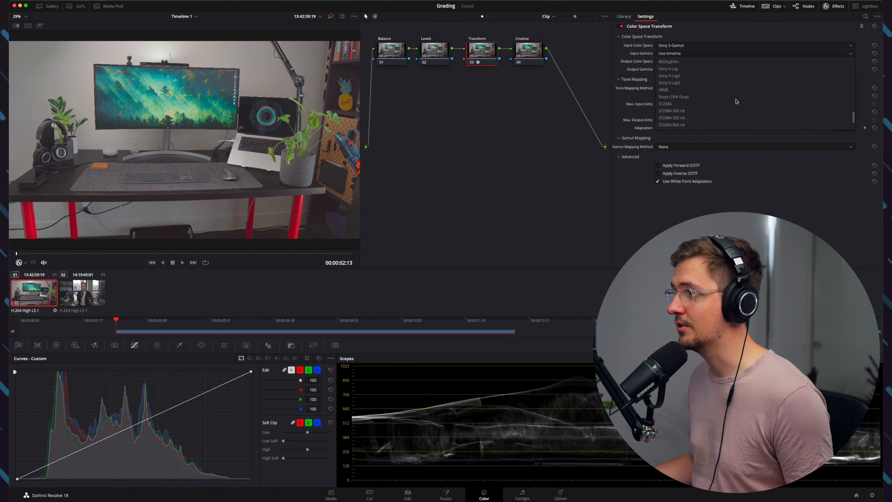
{"action": "left_click", "coordinate": [688, 79]}
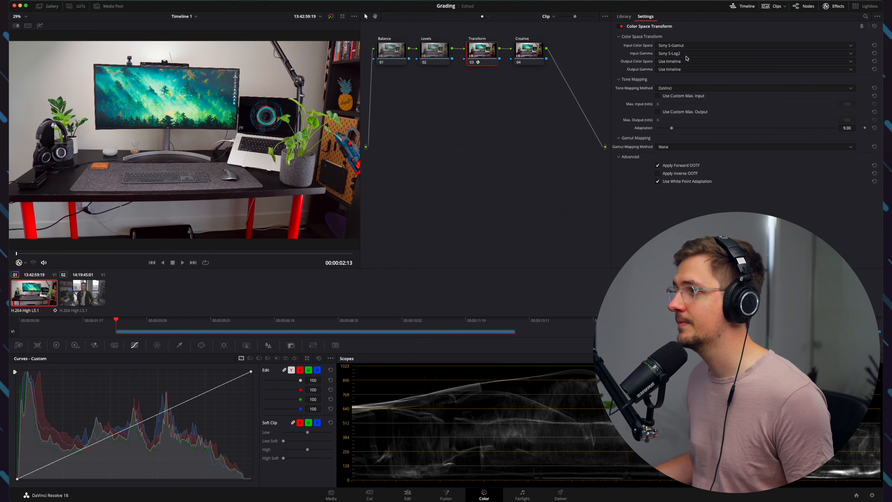
Look through the input gamma options for other camera log profiles, keeping the current selection
{"action": "left_click", "coordinate": [667, 55]}
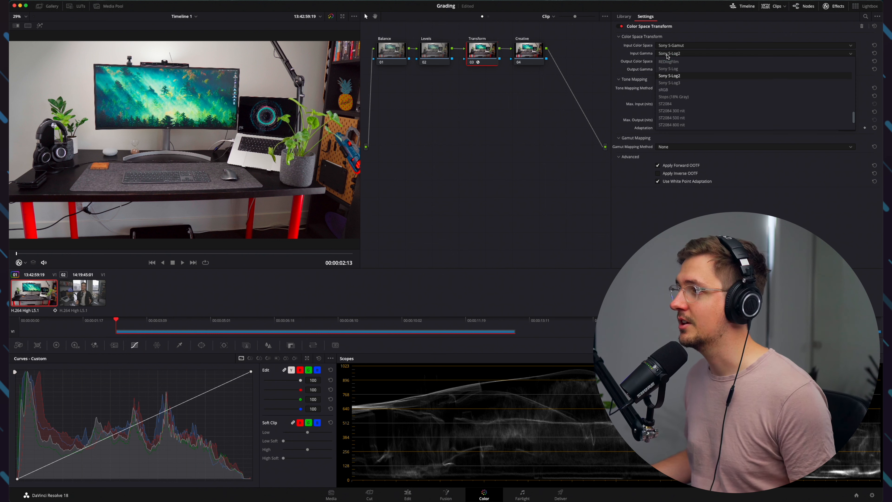
{"action": "scroll", "coordinate": [726, 104], "scroll_direction": "up", "scroll_amount": 1}
{"action": "scroll", "coordinate": [726, 104], "scroll_direction": "up", "scroll_amount": 2}
{"action": "scroll", "coordinate": [687, 104], "scroll_direction": "up", "scroll_amount": 11}
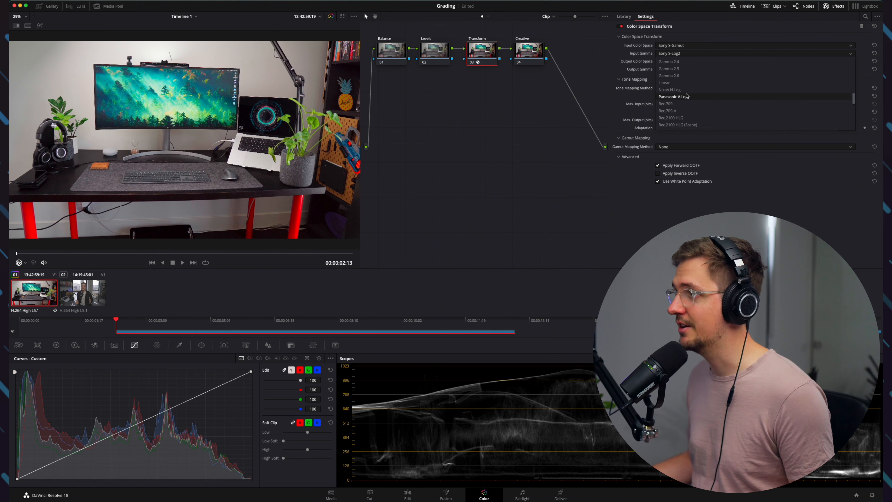
{"action": "scroll", "coordinate": [711, 74], "scroll_direction": "up", "scroll_amount": 10}
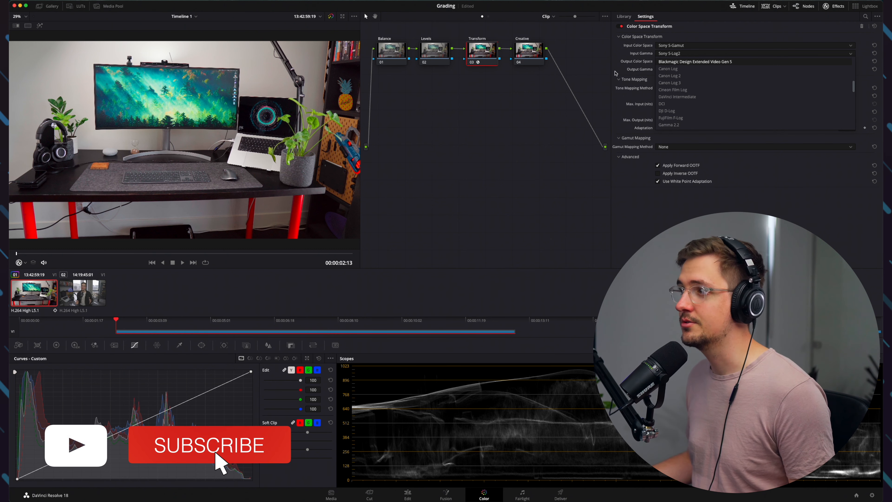
{"action": "scroll", "coordinate": [724, 89], "scroll_direction": "down", "scroll_amount": 3}
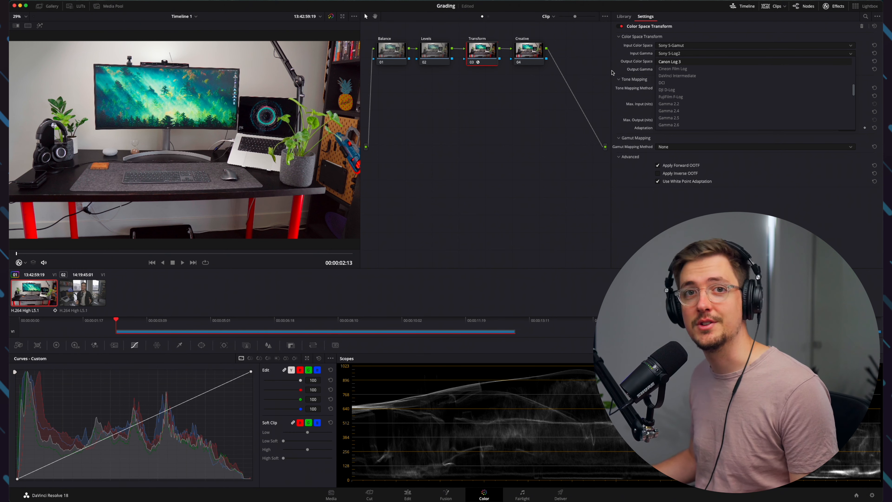
{"action": "left_click", "coordinate": [596, 74]}
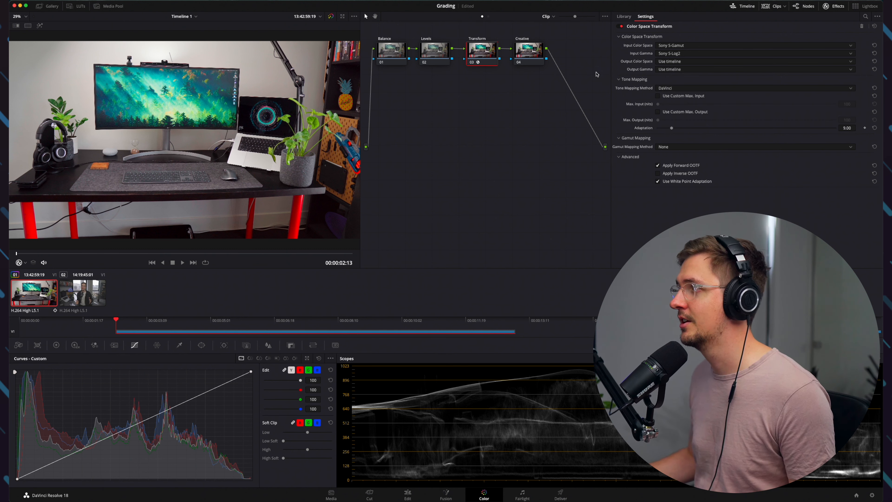
Set both the output color space and the output gamma of the Color Space Transform to Rec.709
{"action": "left_click", "coordinate": [696, 62]}
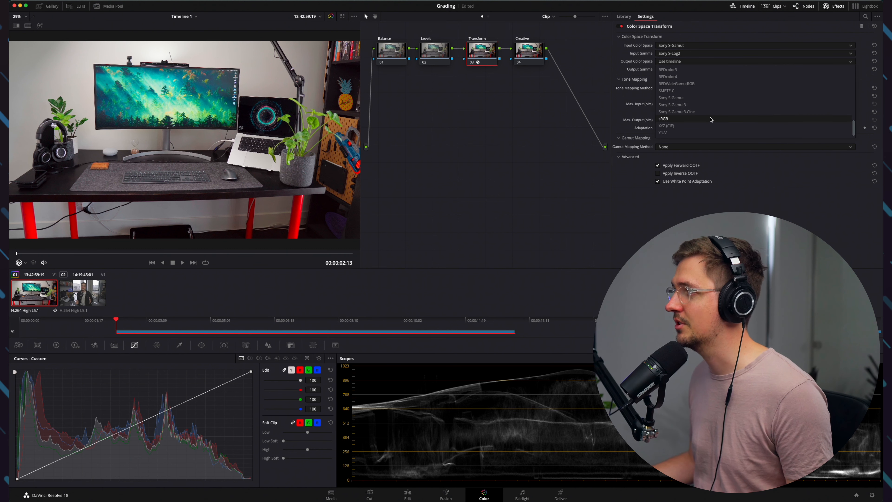
{"action": "left_click", "coordinate": [677, 132]}
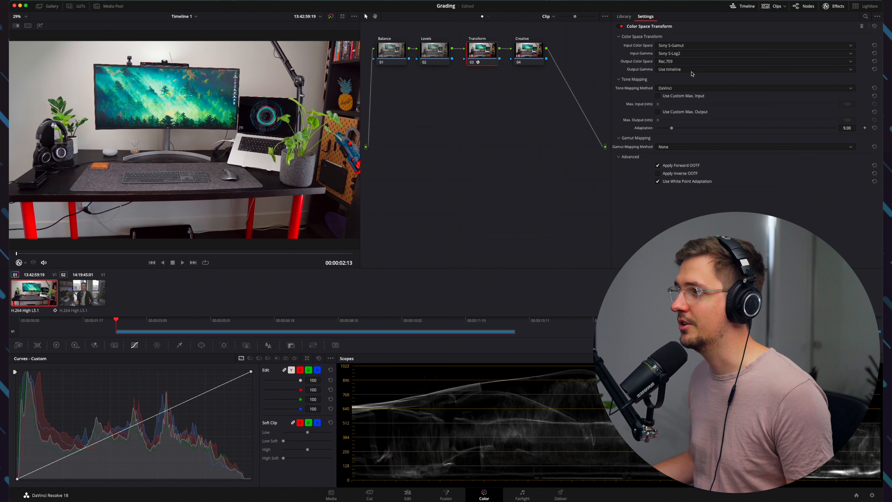
{"action": "left_click", "coordinate": [677, 70]}
{"action": "scroll", "coordinate": [729, 136], "scroll_direction": "down", "scroll_amount": 3}
{"action": "scroll", "coordinate": [702, 112], "scroll_direction": "up", "scroll_amount": 2}
{"action": "left_click", "coordinate": [682, 84]}
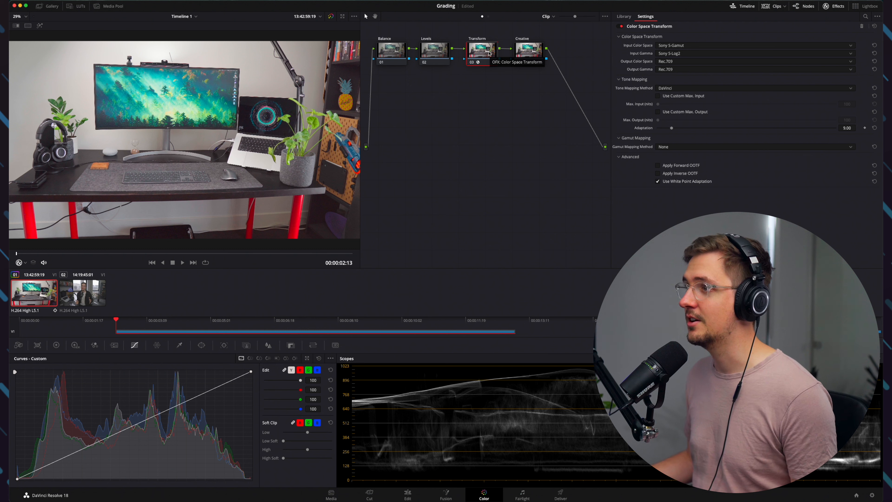
Toggle the Transform node off and on repeatedly to compare the image before and after the conversion
{"action": "key", "text": "super+d"}
{"action": "key", "text": "super+d"}
{"action": "key", "text": "super+d"}
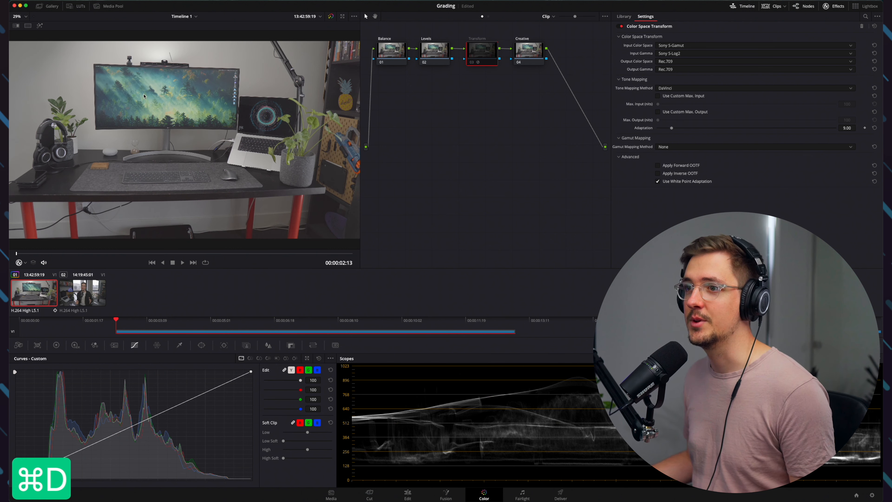
{"action": "key", "text": "super+d"}
{"action": "key", "text": "super+d"}
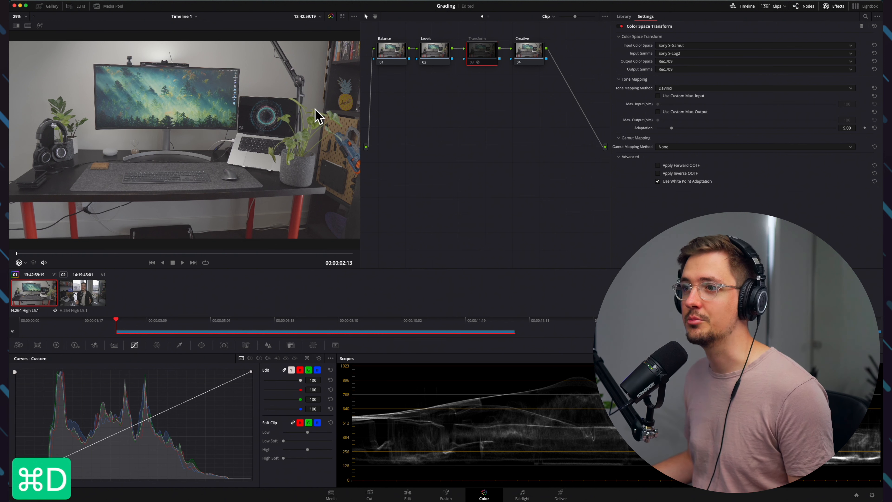
{"action": "key", "text": "super+d"}
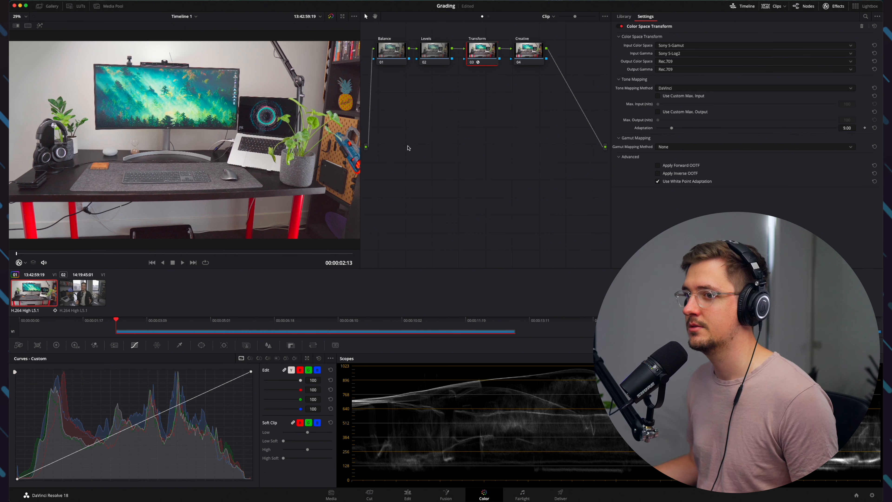
Select the Levels node and open the video scopes in a separate window placed clear of the viewer
{"action": "left_click", "coordinate": [441, 55]}
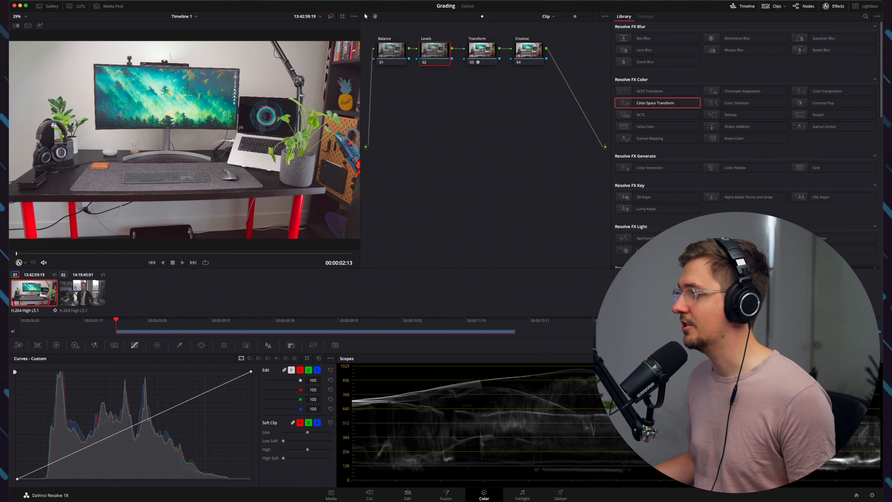
{"action": "key", "text": "super+shift+w"}
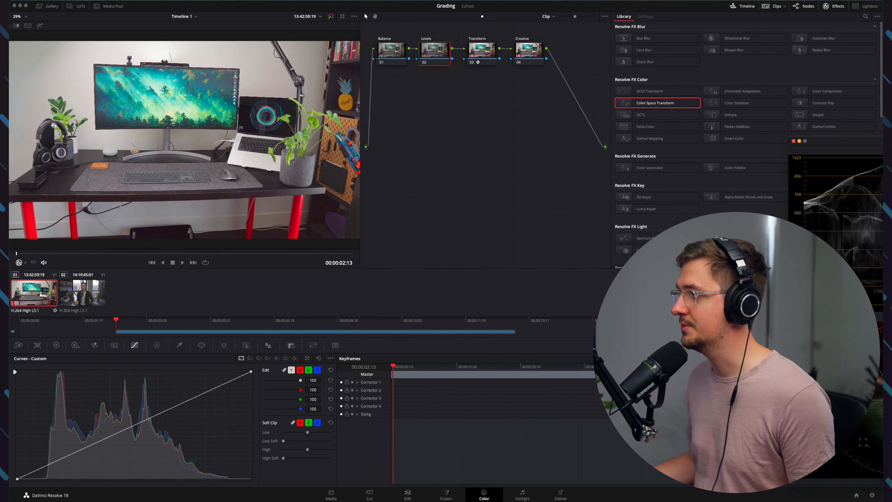
{"action": "left_click_drag", "start_coordinate": [459, 141], "coordinate": [496, 156]}
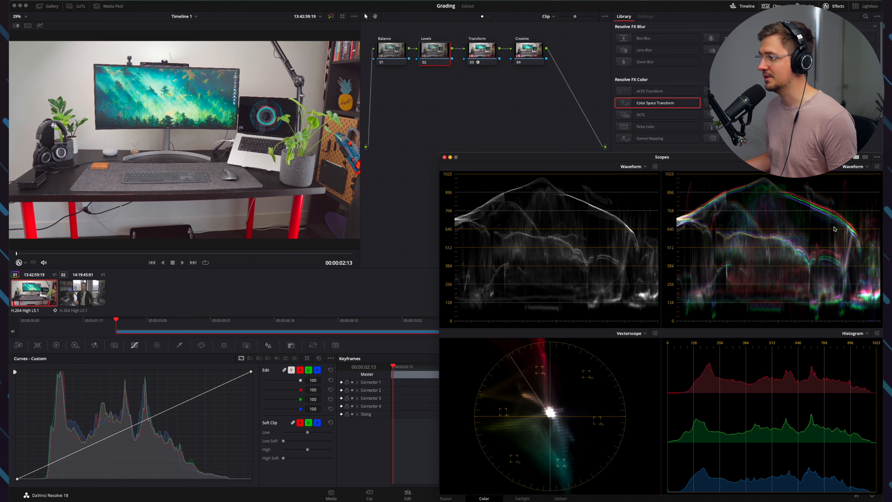
Check the vectorscope's display settings and the list of available scope types
{"action": "left_click", "coordinate": [654, 333]}
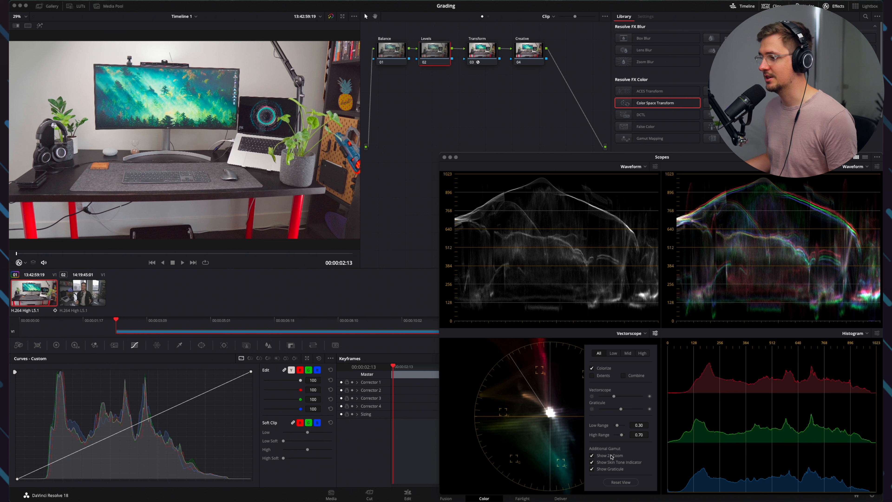
{"action": "left_click", "coordinate": [636, 333]}
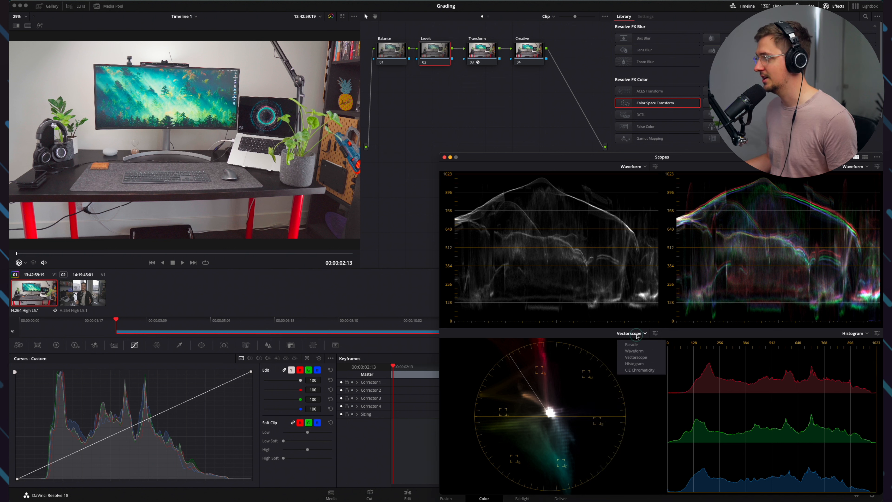
{"action": "left_click", "coordinate": [841, 375]}
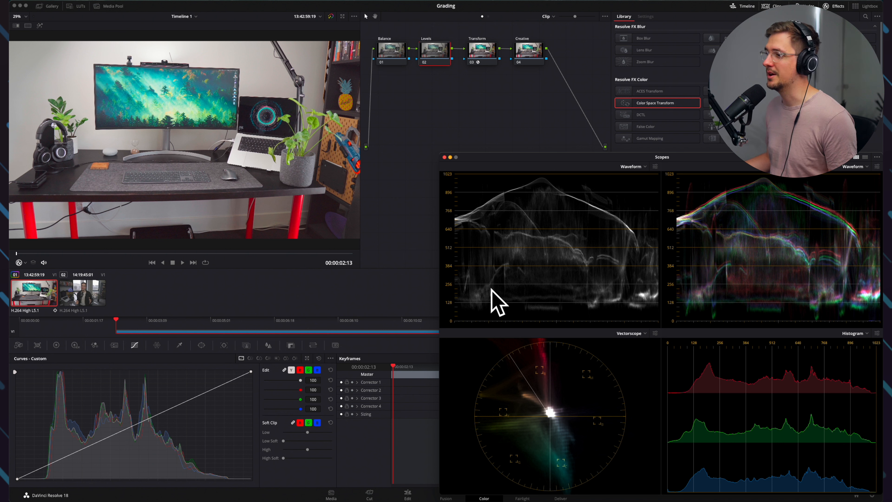
Increase the trace brightness of the luma (Y) waveform scope
{"action": "left_click", "coordinate": [654, 166]}
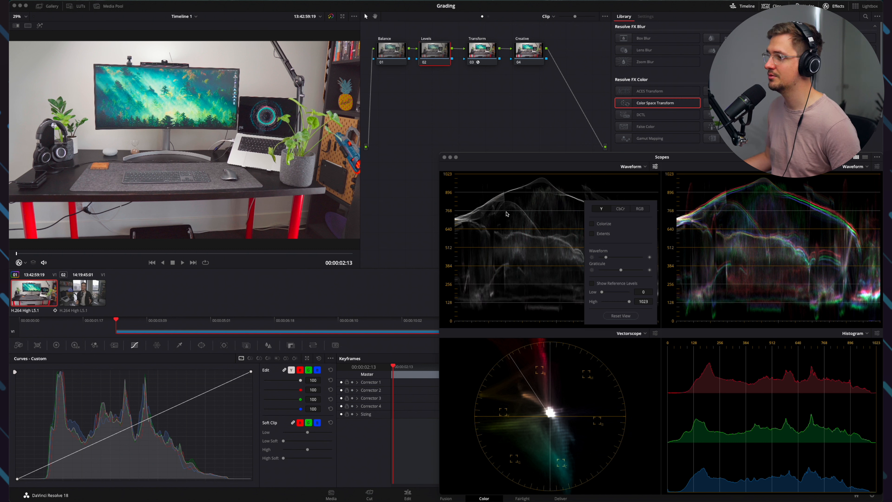
{"action": "left_click_drag", "start_coordinate": [605, 257], "coordinate": [618, 258]}
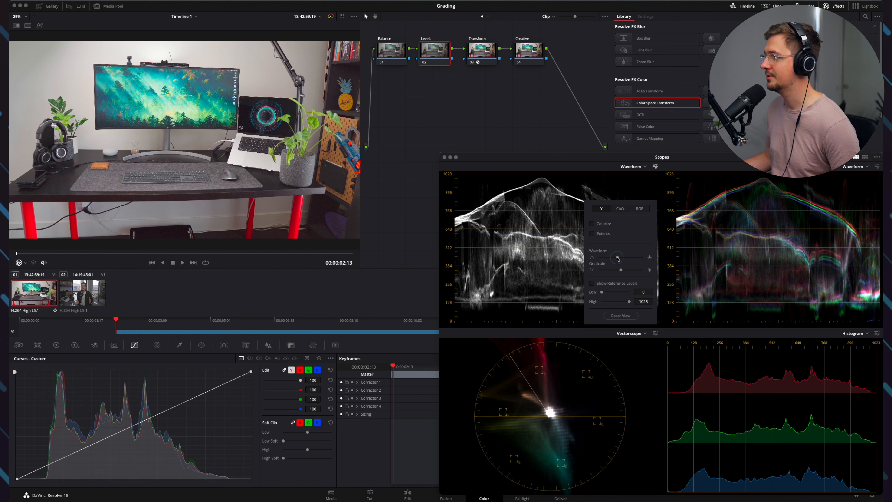
Darken the Levels node with the primaries wheels: set offset to 21.50, lift to -0.01 and gain to 0.95
{"action": "left_click", "coordinate": [655, 166]}
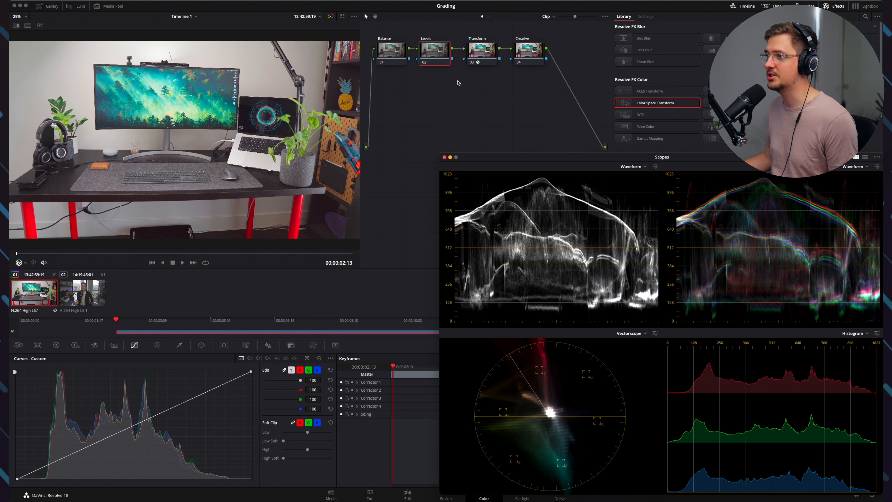
{"action": "left_click", "coordinate": [56, 344]}
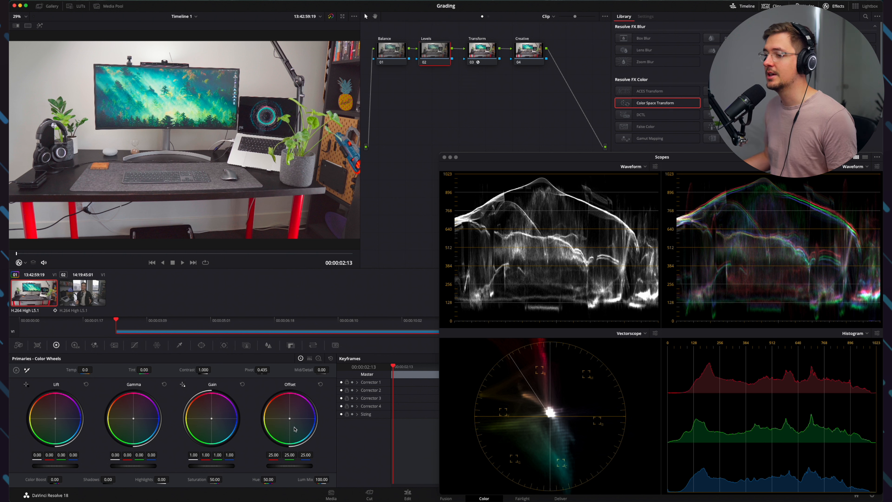
{"action": "left_click_drag", "start_coordinate": [294, 468], "coordinate": [246, 471]}
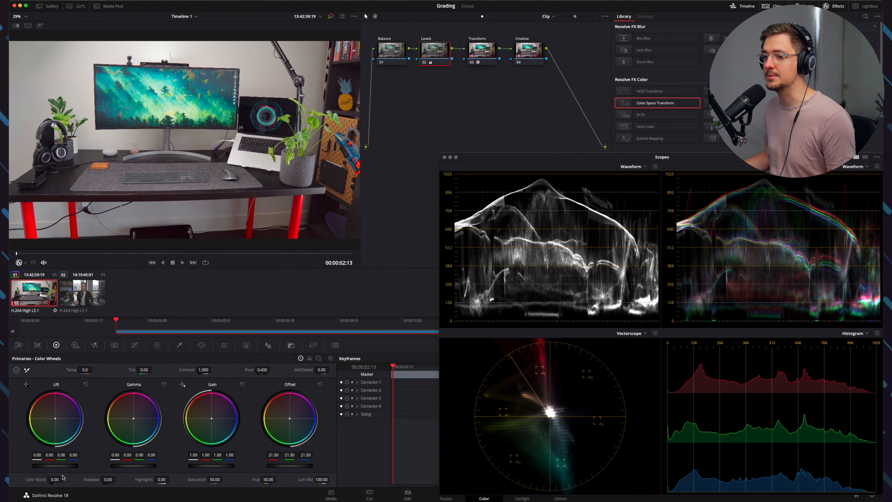
{"action": "left_click_drag", "start_coordinate": [63, 466], "coordinate": [58, 466]}
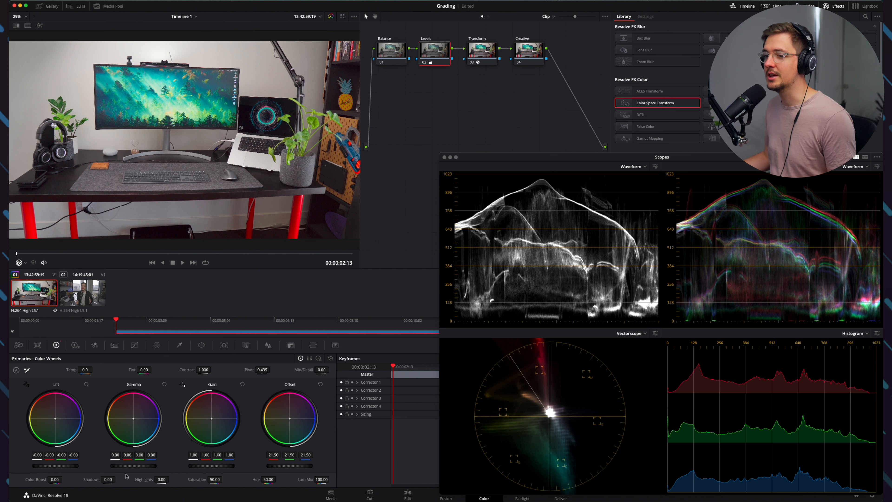
{"action": "key", "text": "super+z"}
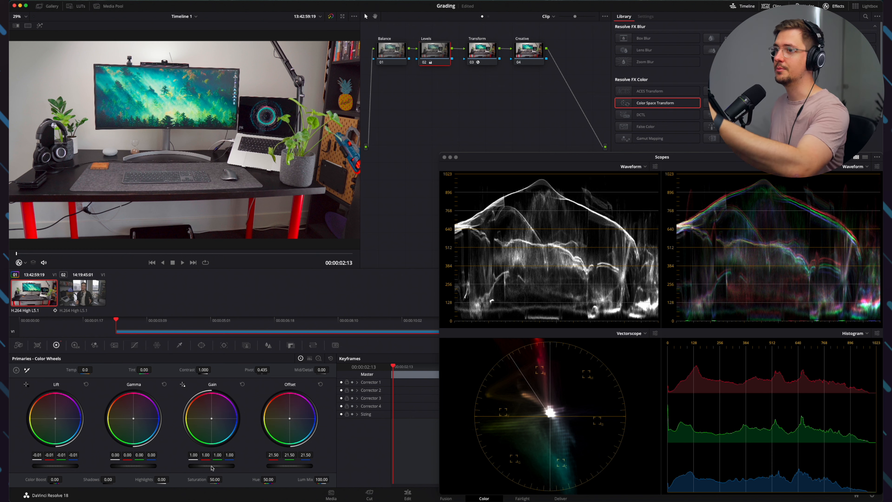
{"action": "left_click_drag", "start_coordinate": [215, 467], "coordinate": [208, 465]}
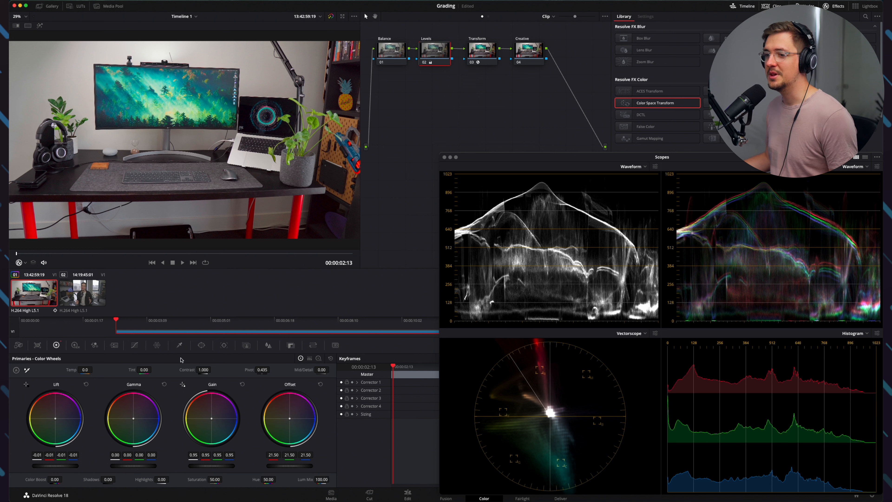
Shape a gentle S-curve on the Levels node's custom curve with one raised highlight point and one lowered shadow point
{"action": "left_click", "coordinate": [133, 345]}
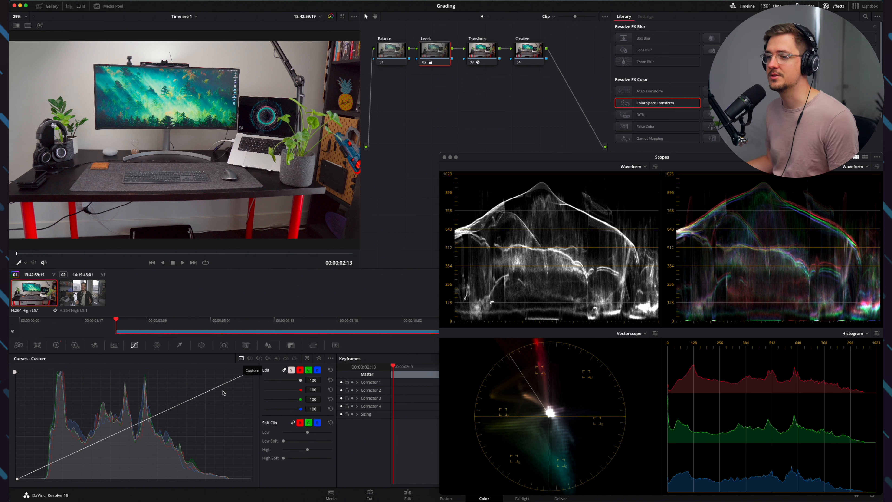
{"action": "left_click", "coordinate": [205, 394]}
{"action": "left_click", "coordinate": [87, 445]}
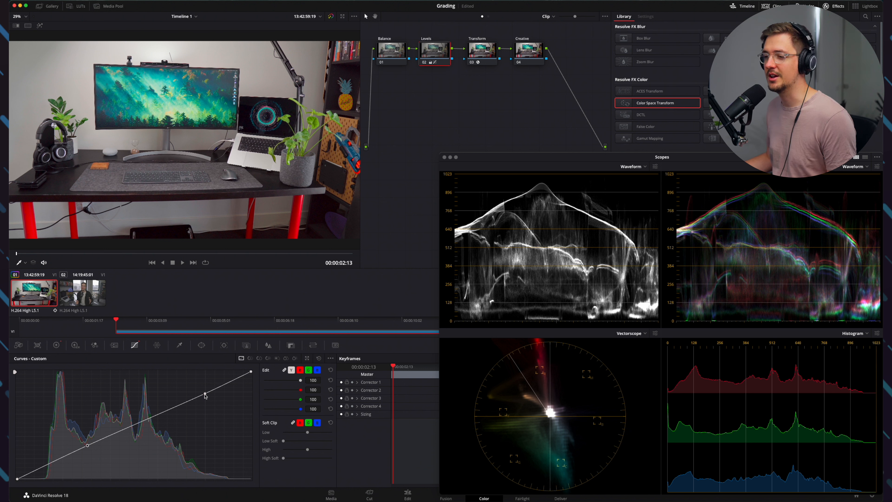
{"action": "left_click_drag", "start_coordinate": [205, 394], "coordinate": [203, 388]}
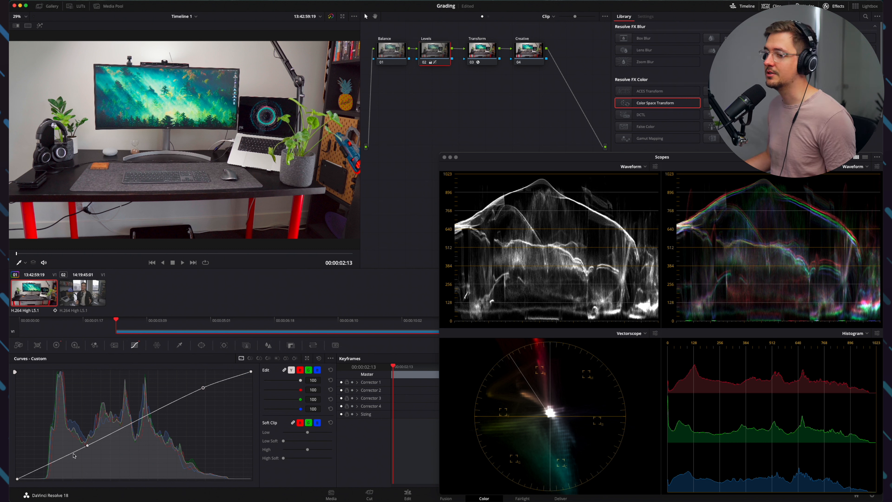
{"action": "left_click_drag", "start_coordinate": [87, 445], "coordinate": [88, 448]}
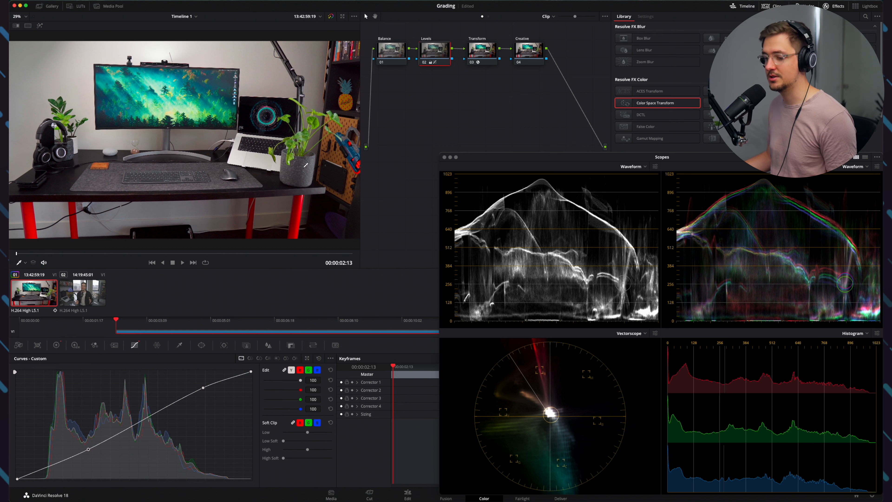
Toggle the Levels node off and on repeatedly to compare the image before and after the levels adjustments
{"action": "key", "text": "super+d"}
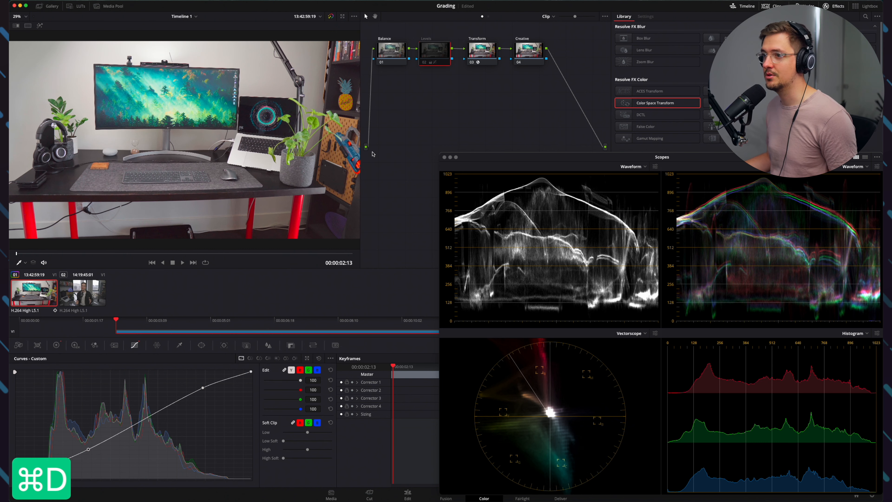
{"action": "key", "text": "super+d"}
{"action": "key", "text": "super+d"}
{"action": "key", "text": "super+d"}
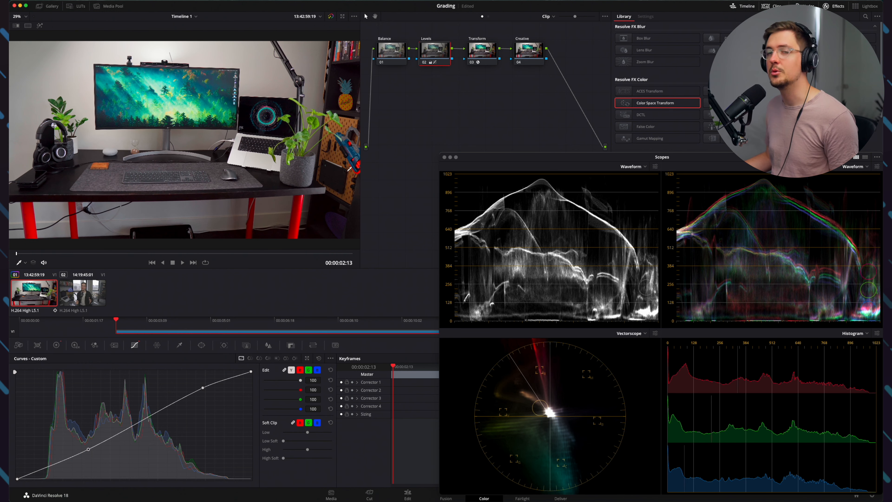
{"action": "key", "text": "super+d"}
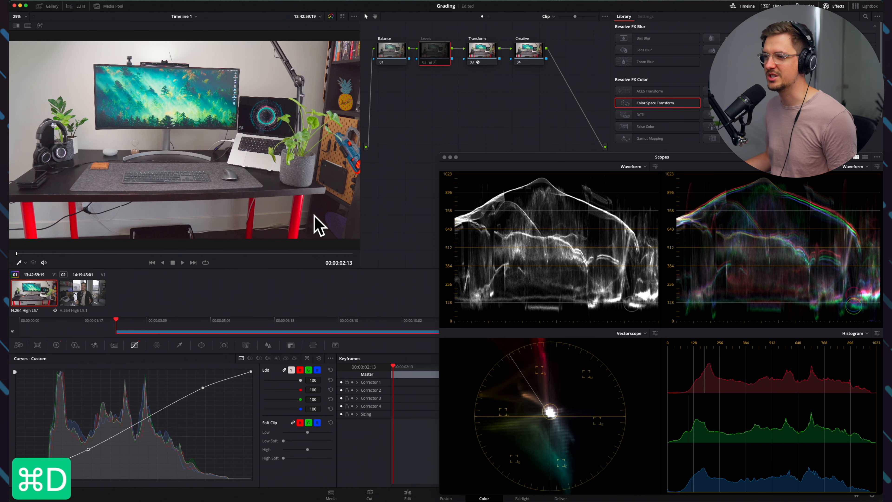
{"action": "key", "text": "super+d"}
{"action": "key", "text": "super+d"}
{"action": "key", "text": "super+d"}
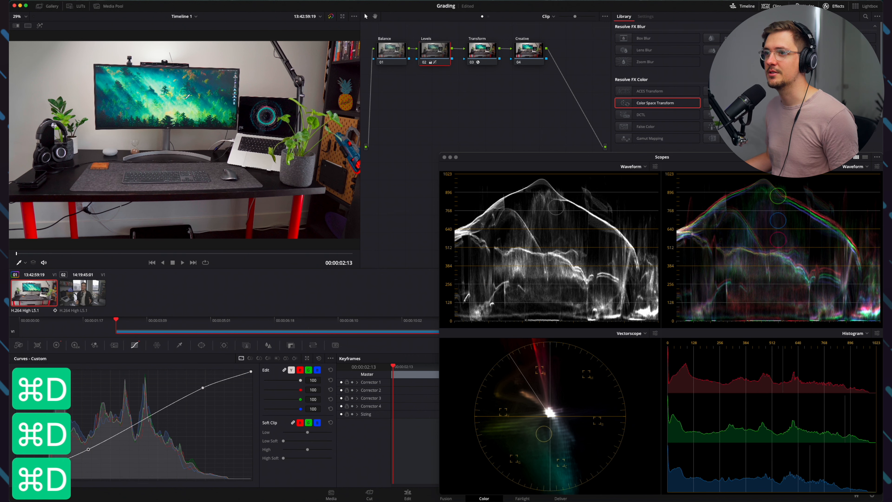
{"action": "key", "text": "super+d"}
{"action": "key", "text": "super+d"}
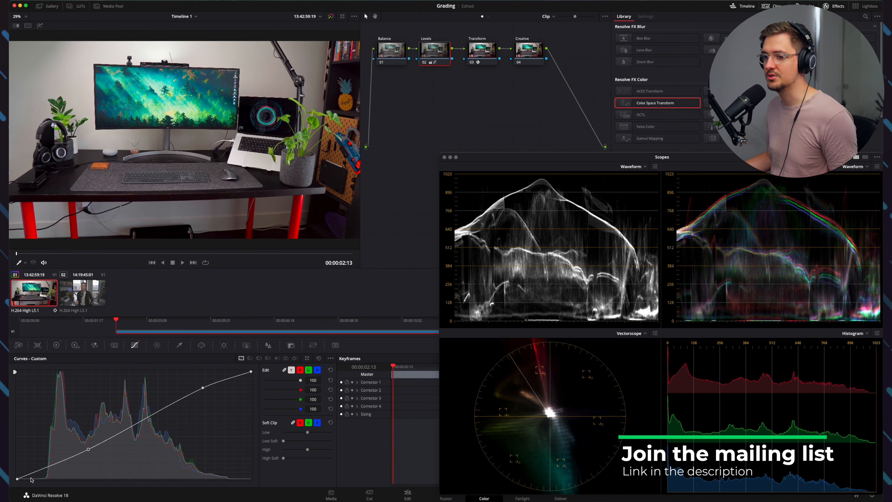
Soften the ends of the Levels curve by raising the black end and lowering the white end, with an extra control point near each
{"action": "mouse_move", "coordinate": [17, 480]}
{"action": "left_mouse_down"}
{"action": "mouse_move", "coordinate": [14, 472]}
{"action": "mouse_move", "coordinate": [30, 470]}
{"action": "left_mouse_up"}
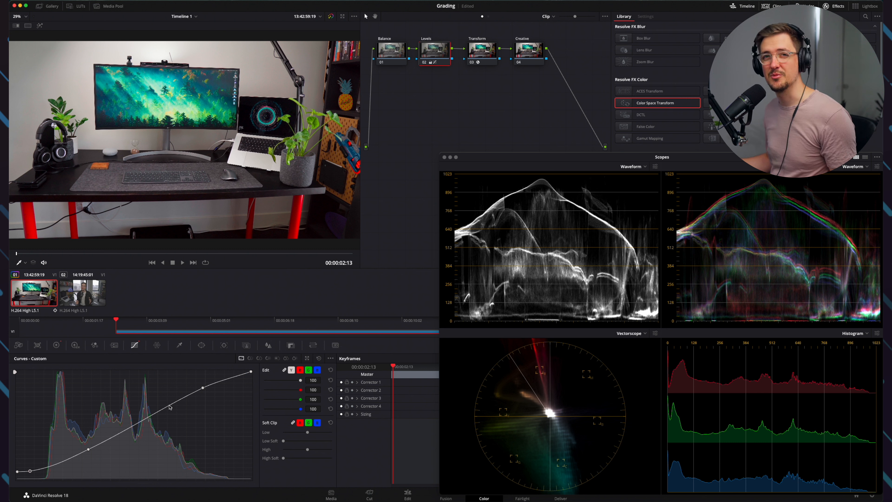
{"action": "left_click_drag", "start_coordinate": [251, 371], "coordinate": [234, 376]}
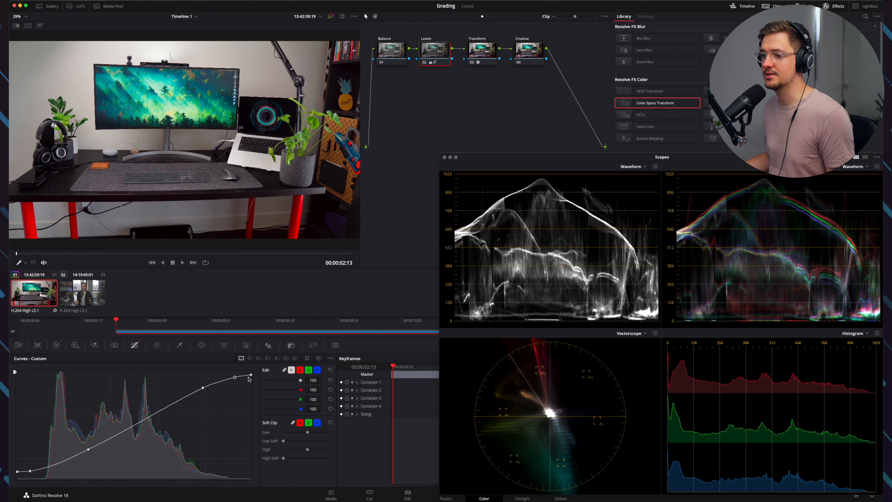
Toggle the Levels node off and on to check the effect of the softened curve ends
{"action": "key", "text": "super+d"}
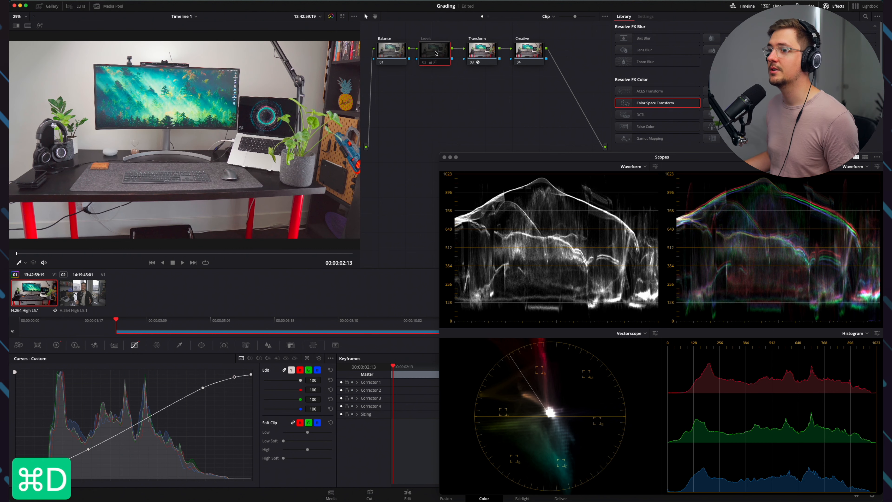
{"action": "key", "text": "super+d"}
{"action": "key", "text": "super+d"}
{"action": "key", "text": "super+d"}
{"action": "key", "text": "super+d"}
{"action": "key", "text": "super+d"}
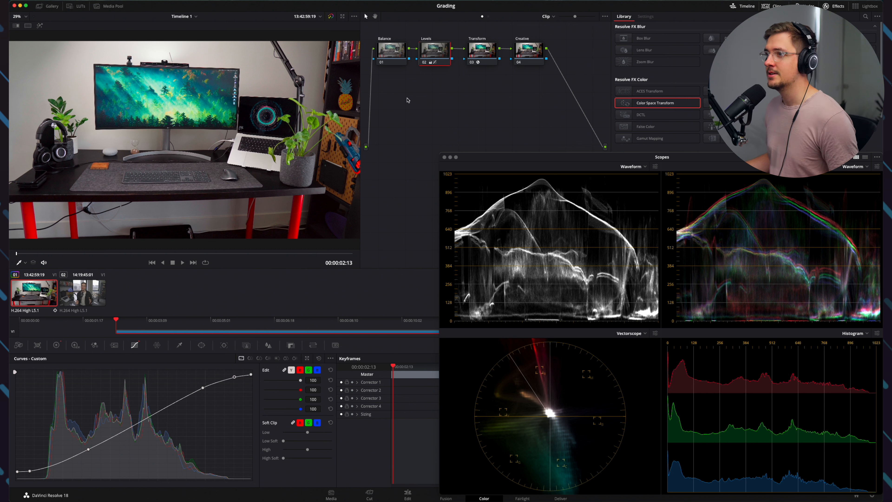
Shift the Balance node's gain wheel toward blue, to red 0.99 and blue 1.02, aligning the highlight traces on the RGB waveform
{"action": "left_click", "coordinate": [392, 53]}
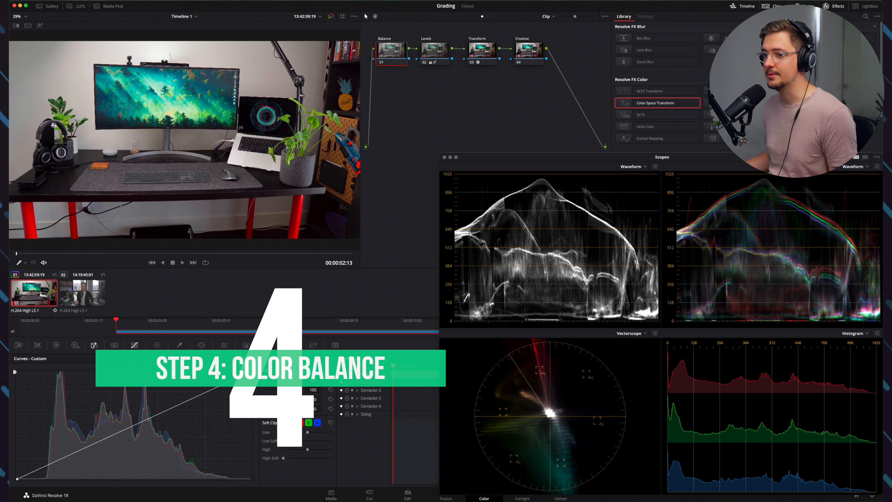
{"action": "left_click", "coordinate": [56, 345]}
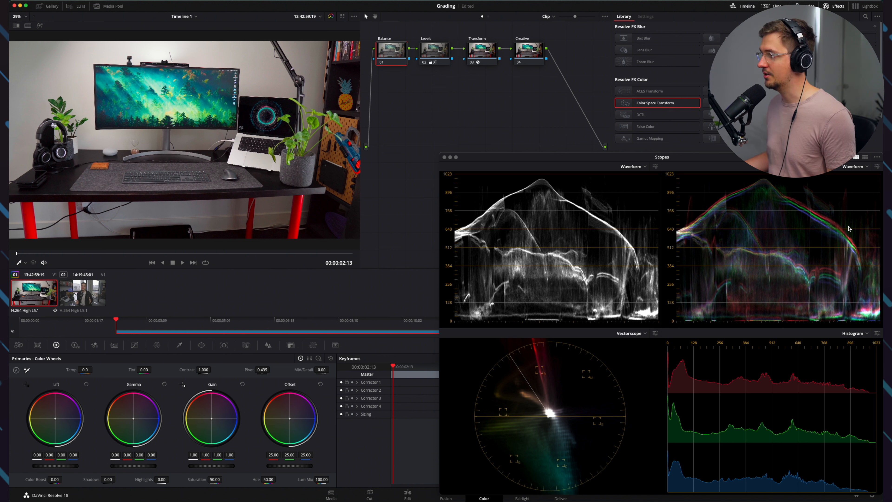
{"action": "left_click", "coordinate": [723, 192]}
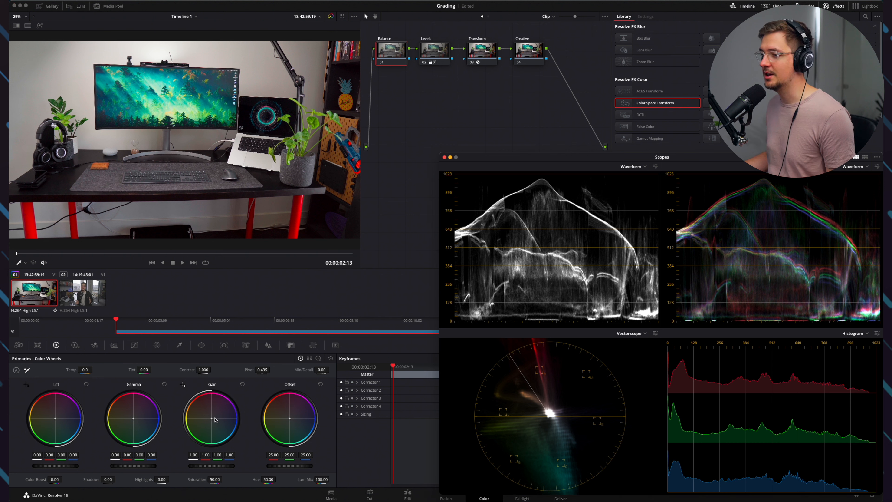
{"action": "left_click_drag", "start_coordinate": [212, 421], "coordinate": [214, 421]}
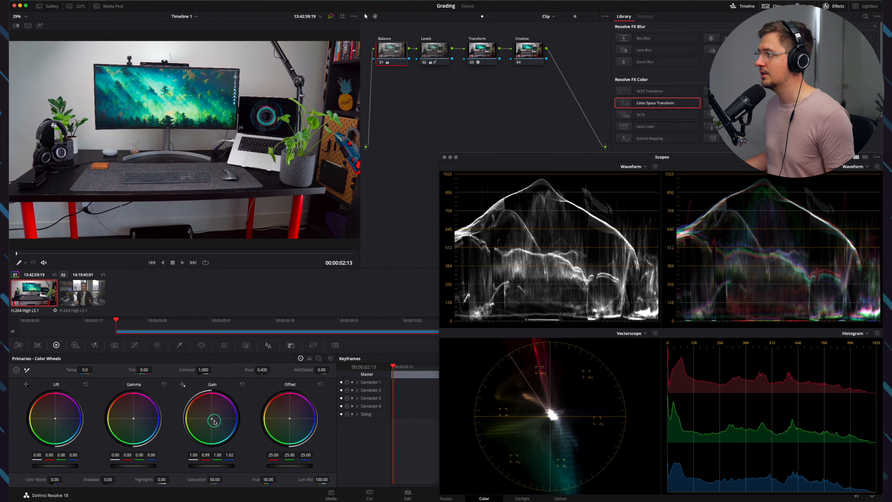
{"action": "left_click_drag", "start_coordinate": [215, 421], "coordinate": [213, 421]}
{"action": "mouse_move", "coordinate": [707, 225]}
{"action": "left_mouse_down"}
{"action": "mouse_move", "coordinate": [768, 195]}
{"action": "mouse_move", "coordinate": [782, 198]}
{"action": "mouse_move", "coordinate": [767, 189]}
{"action": "mouse_move", "coordinate": [735, 227]}
{"action": "left_mouse_up"}
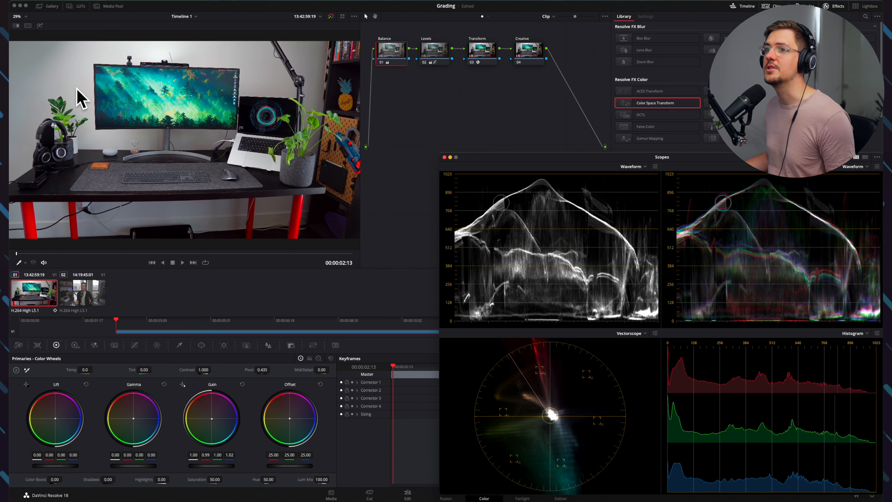
Toggle the Balance node off and on repeatedly to compare the white wall and RGB waveform before and after the gain correction
{"action": "left_click", "coordinate": [398, 53]}
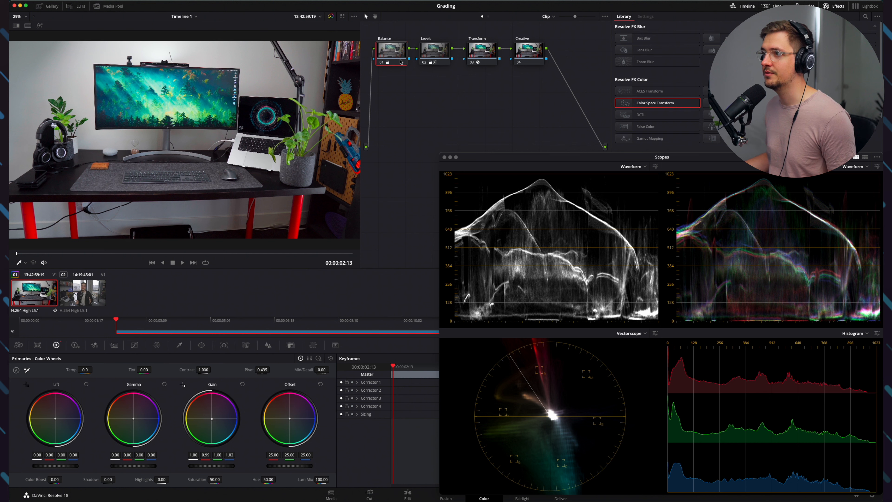
{"action": "key", "text": "super+d"}
{"action": "key", "text": "super+d"}
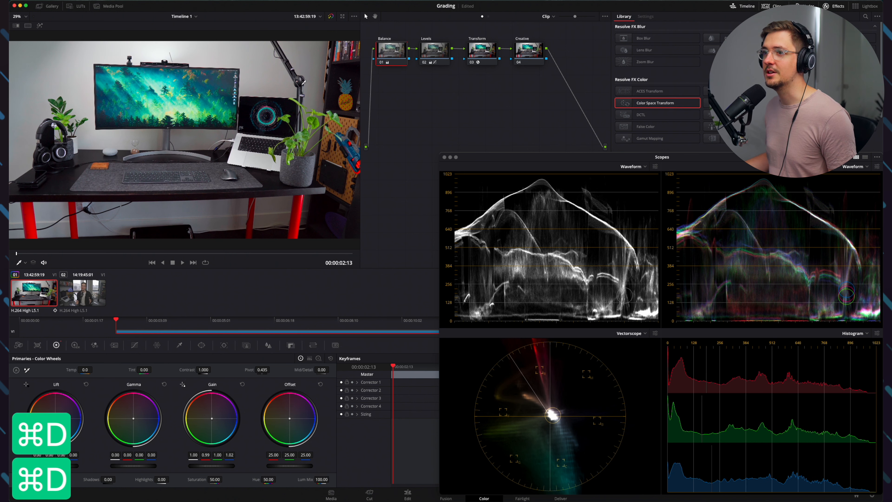
{"action": "key", "text": "super+d"}
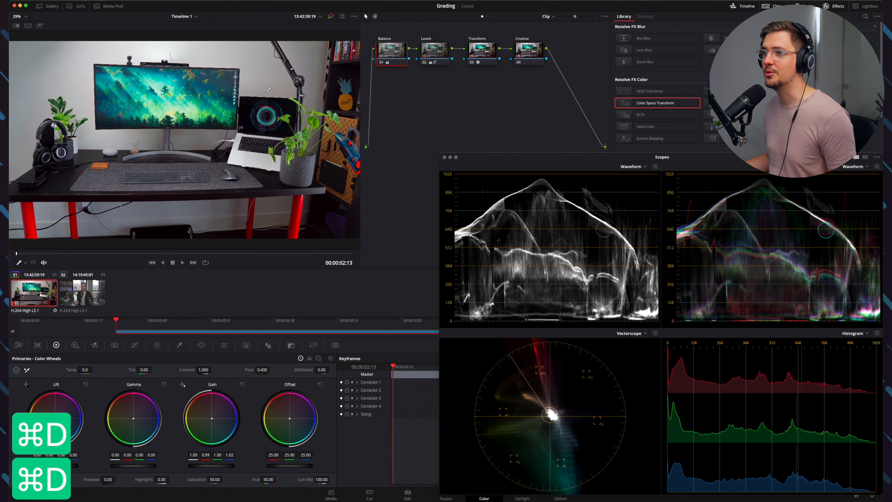
{"action": "key", "text": "super+d"}
{"action": "key", "text": "super+d"}
{"action": "key", "text": "super+d"}
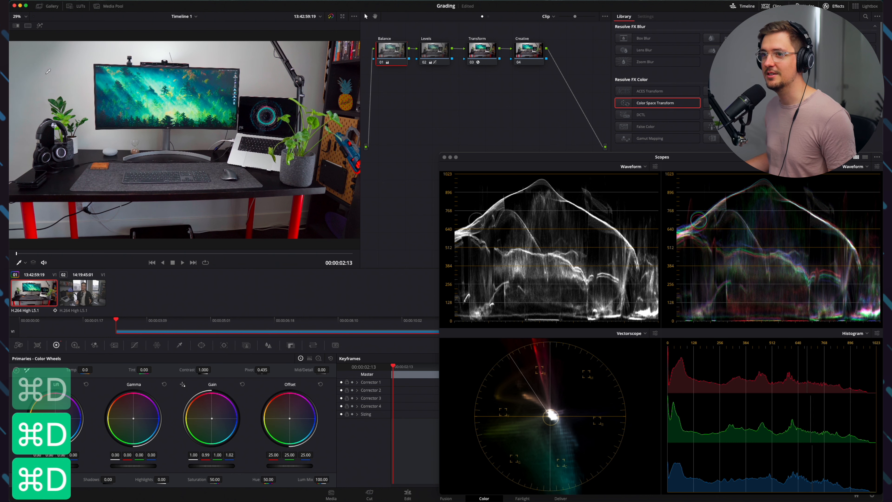
{"action": "key", "text": "super+d"}
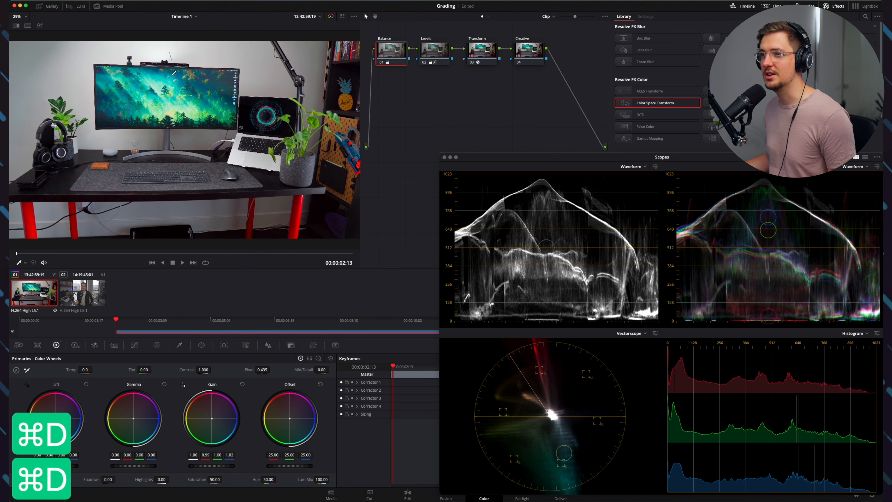
{"action": "key", "text": "super+d"}
{"action": "key", "text": "super+d"}
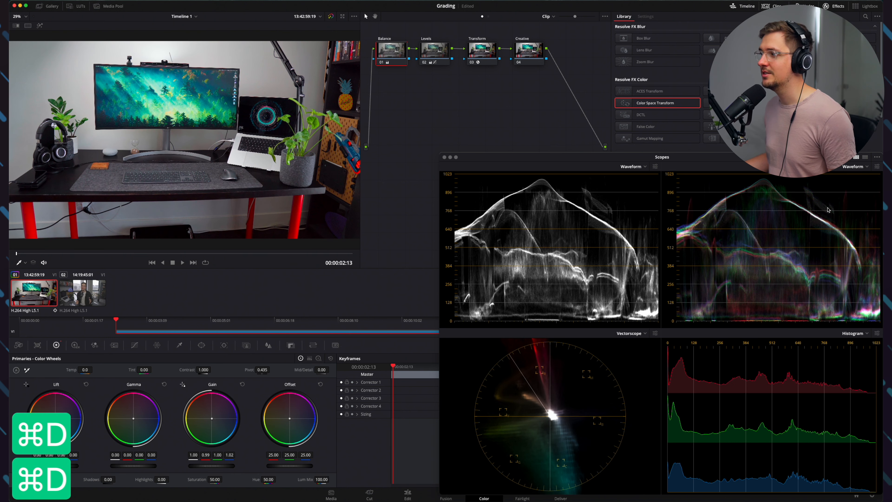
{"action": "key", "text": "super+d"}
{"action": "key", "text": "super+d"}
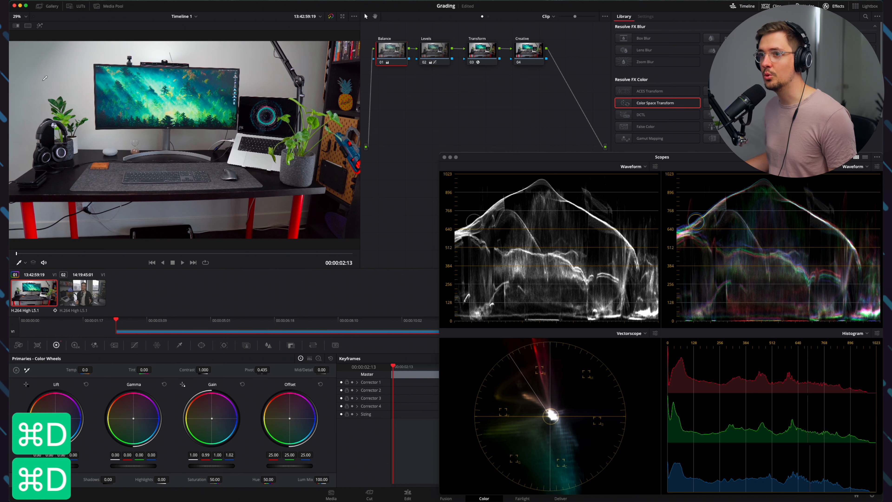
{"action": "key", "text": "super+d"}
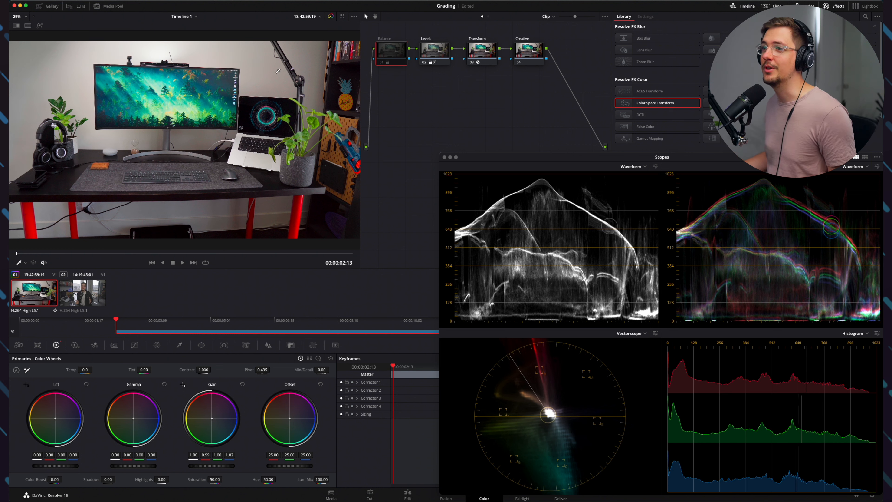
{"action": "key", "text": "super+d"}
{"action": "key", "text": "super+d"}
{"action": "key", "text": "super+d"}
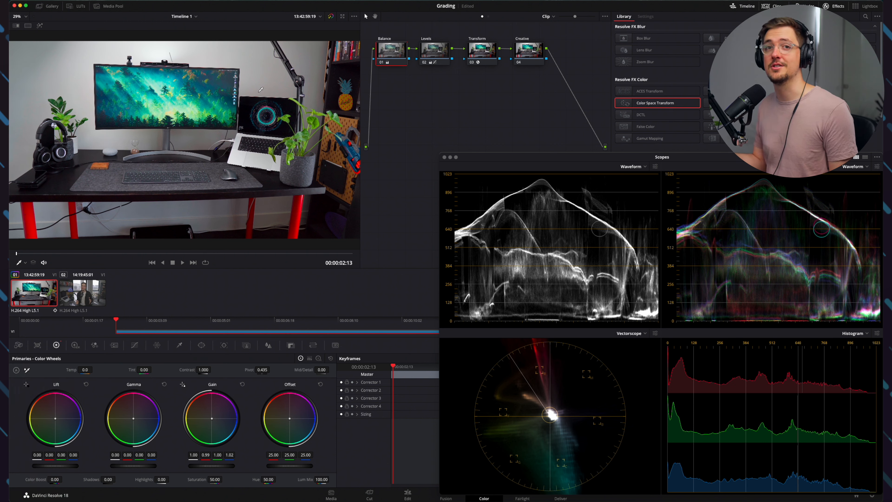
{"action": "key", "text": "super+d"}
{"action": "key", "text": "super+d"}
{"action": "key", "text": "super+d"}
{"action": "key", "text": "super+d"}
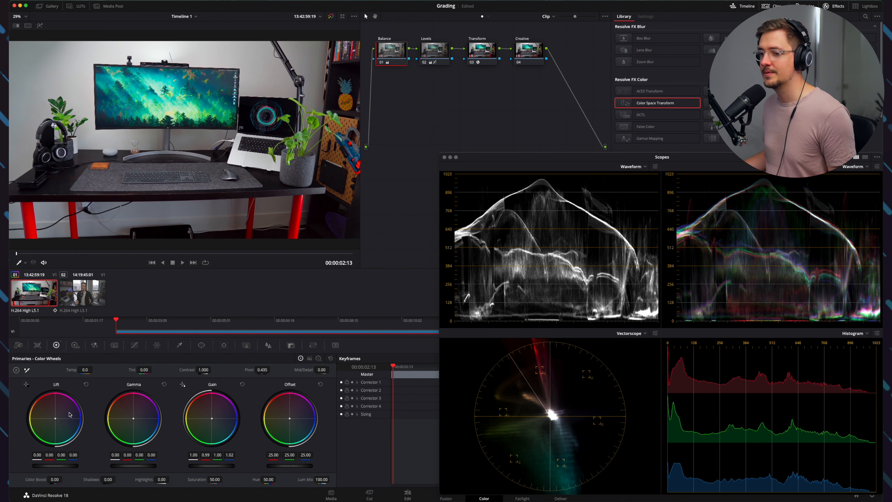
Shift the Balance node's lift wheel slightly away from blue toward green, bringing the blue lift to -0.01
{"action": "left_click_drag", "start_coordinate": [53, 416], "coordinate": [54, 421]}
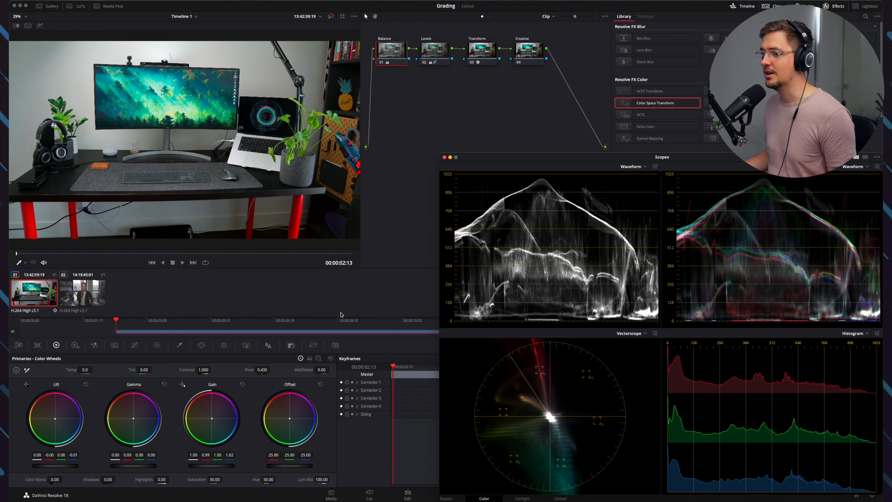
Nudge the Balance node's gain wheel further toward blue, to red 1.00 and blue 1.03
{"action": "left_click_drag", "start_coordinate": [212, 421], "coordinate": [213, 419]}
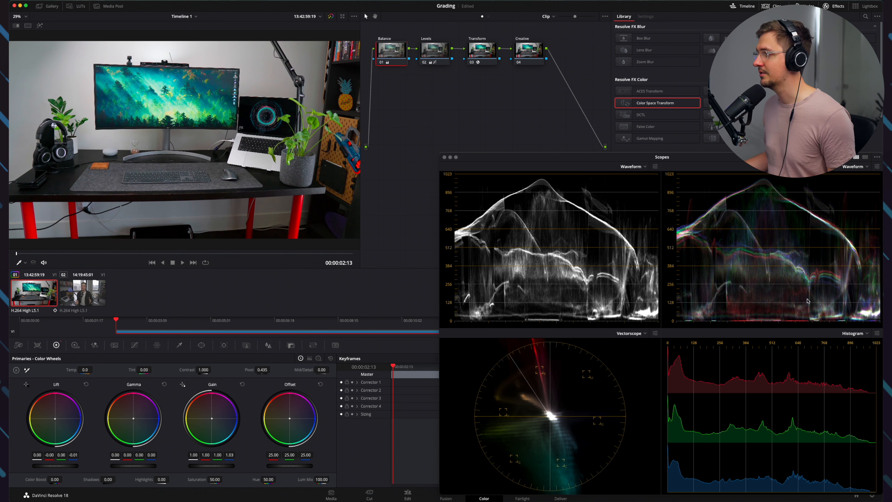
Toggle the Balance node off and on repeatedly to compare the image and RGB waveform with and without the correction
{"action": "key", "text": "super+d"}
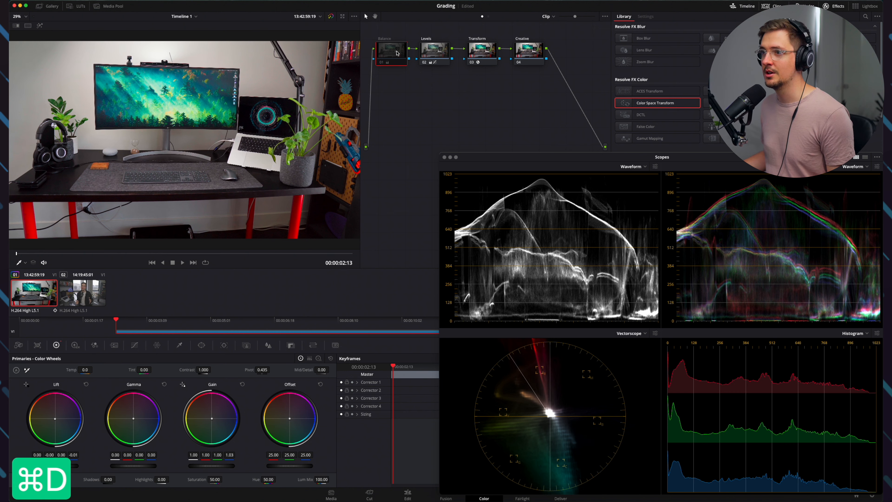
{"action": "key", "text": "super+d"}
{"action": "key", "text": "super+d"}
{"action": "key", "text": "super+d"}
{"action": "key", "text": "super+d"}
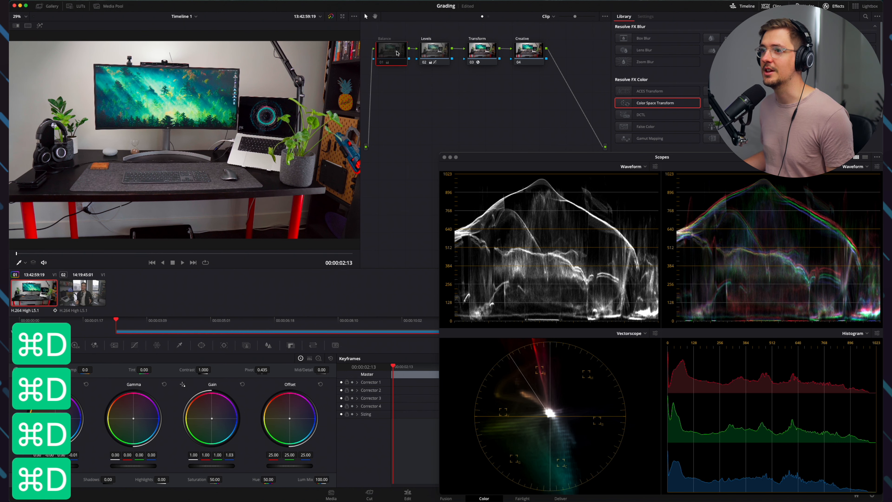
{"action": "key", "text": "super+d"}
{"action": "key", "text": "super+d"}
{"action": "key", "text": "super+d"}
{"action": "key", "text": "super+d"}
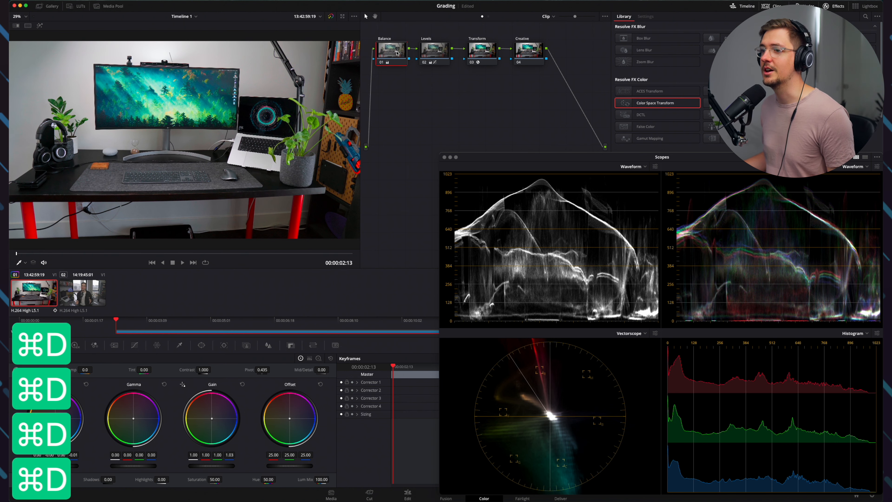
{"action": "key", "text": "super+d"}
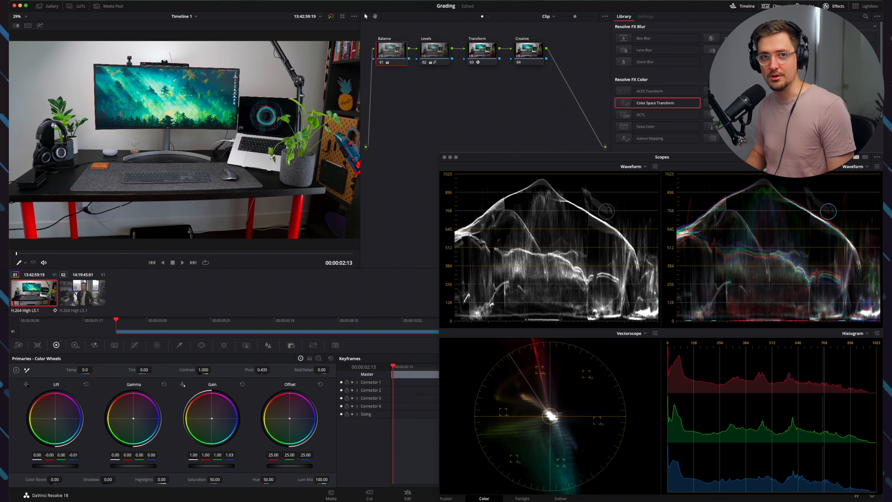
{"action": "key", "text": "super+d"}
{"action": "key", "text": "super+d"}
{"action": "key", "text": "super+d"}
{"action": "key", "text": "super+d"}
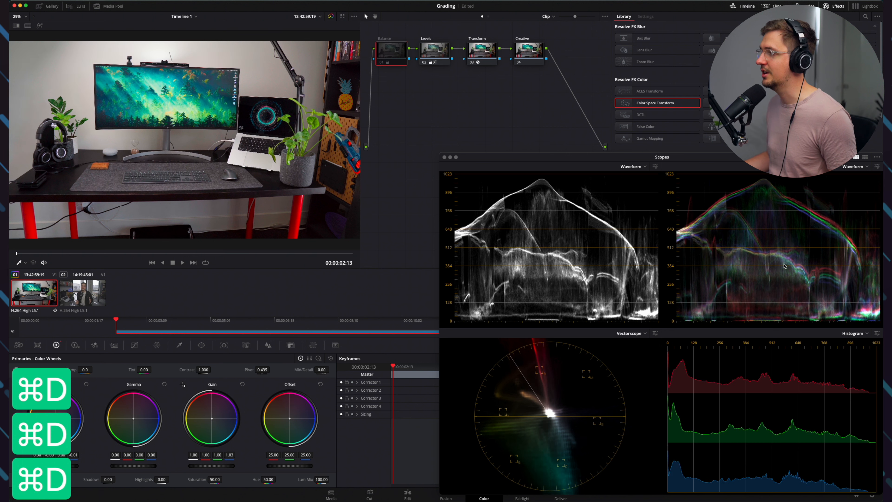
{"action": "key", "text": "super+d"}
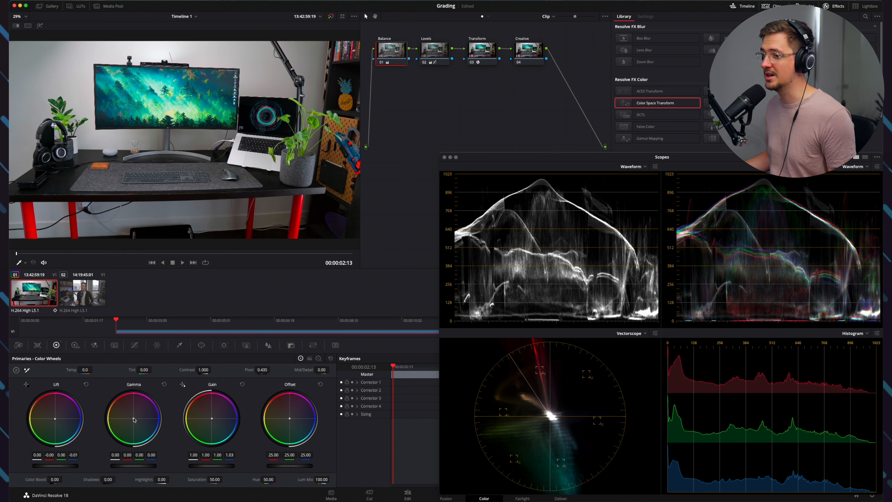
Shift the Balance node's gamma wheel to blue -0.01 and compensate with the gain wheel at red 0.99 and blue 1.04
{"action": "left_click_drag", "start_coordinate": [134, 420], "coordinate": [128, 417]}
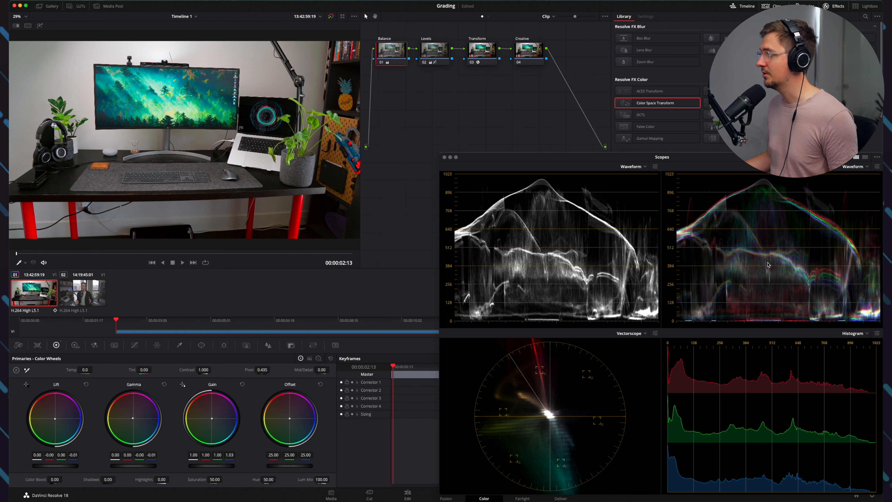
{"action": "left_click_drag", "start_coordinate": [212, 418], "coordinate": [214, 419]}
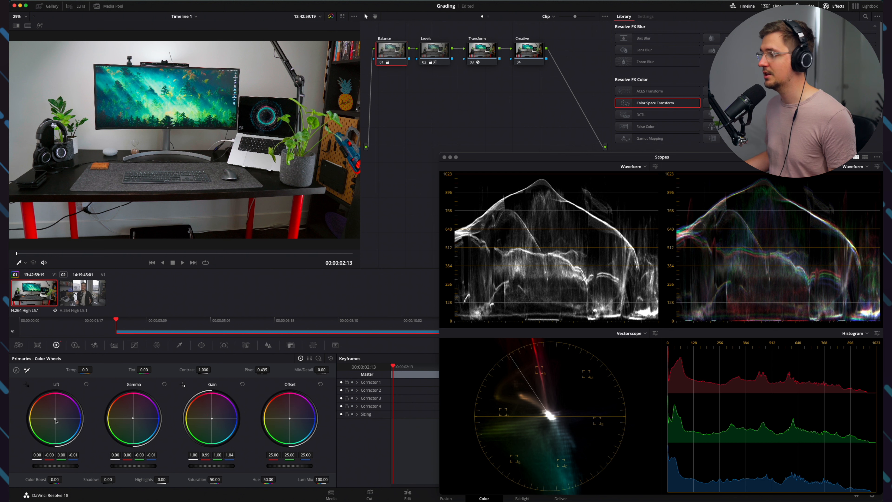
Toggle the Balance node off and on to examine the combined gamma and gain correction on the midtones and highlights
{"action": "key", "text": "super+d"}
{"action": "key", "text": "super+d"}
{"action": "key", "text": "super+d"}
{"action": "key", "text": "super+d"}
{"action": "key", "text": "super+d"}
{"action": "key", "text": "super+d"}
{"action": "key", "text": "super+d"}
{"action": "key", "text": "super+d"}
{"action": "key", "text": "super+d"}
{"action": "key", "text": "super+d"}
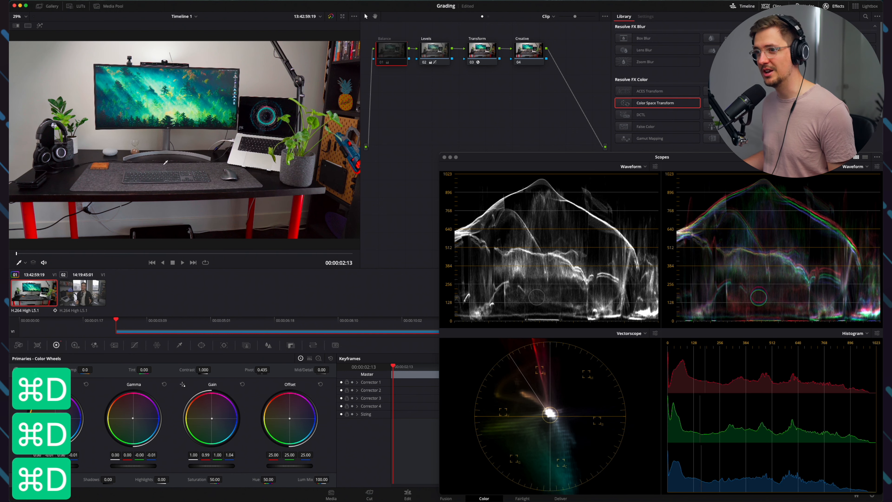
{"action": "key", "text": "super+d"}
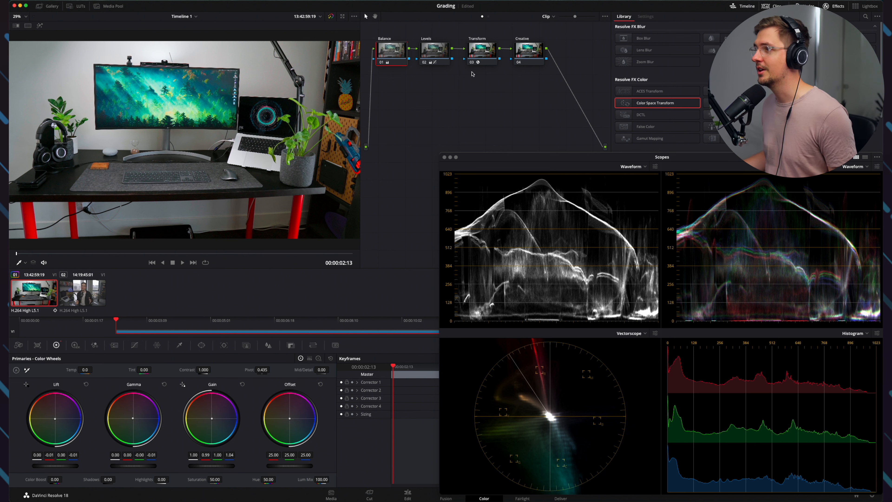
Apply the custom Rec709 LUT to the Creative node and check its effect on the expanded video scopes
{"action": "left_click", "coordinate": [541, 52]}
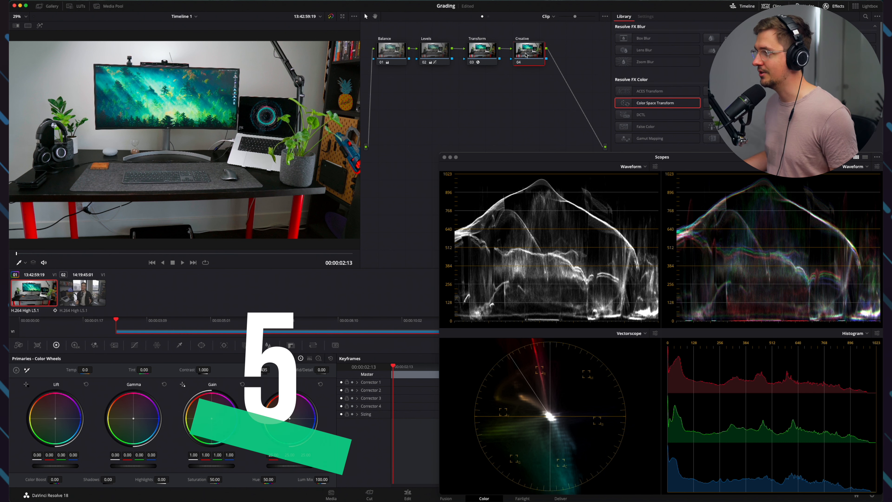
{"action": "left_click", "coordinate": [444, 158]}
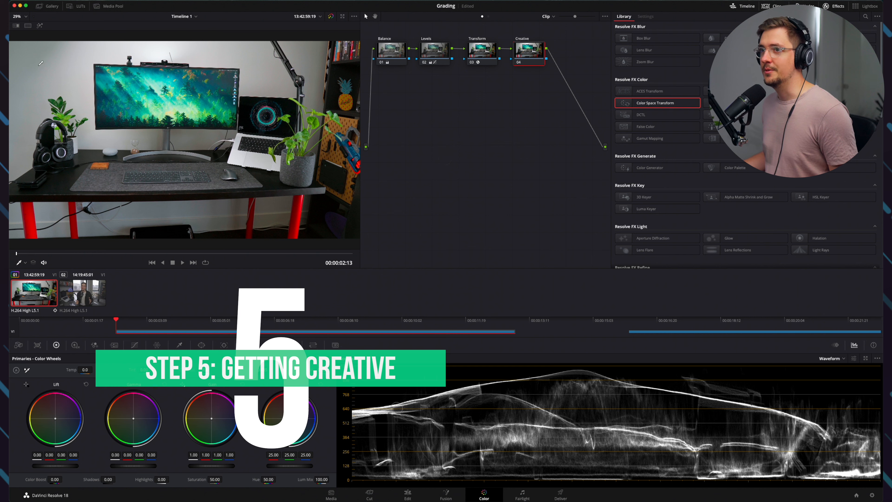
{"action": "left_click", "coordinate": [77, 6]}
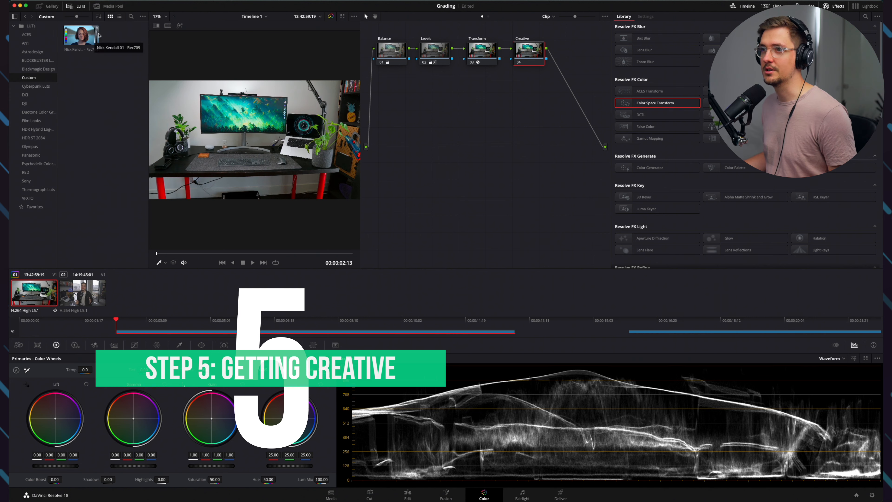
{"action": "double_click", "coordinate": [93, 41]}
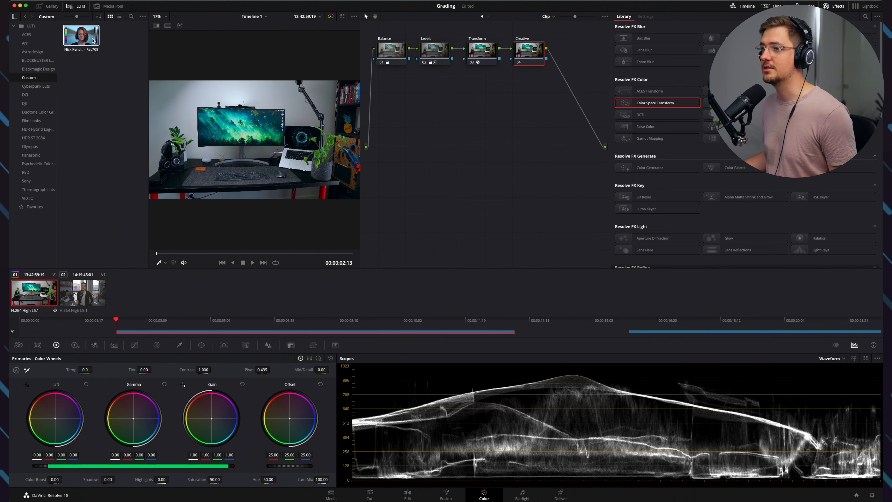
{"action": "left_click_drag", "start_coordinate": [75, 35], "coordinate": [528, 49]}
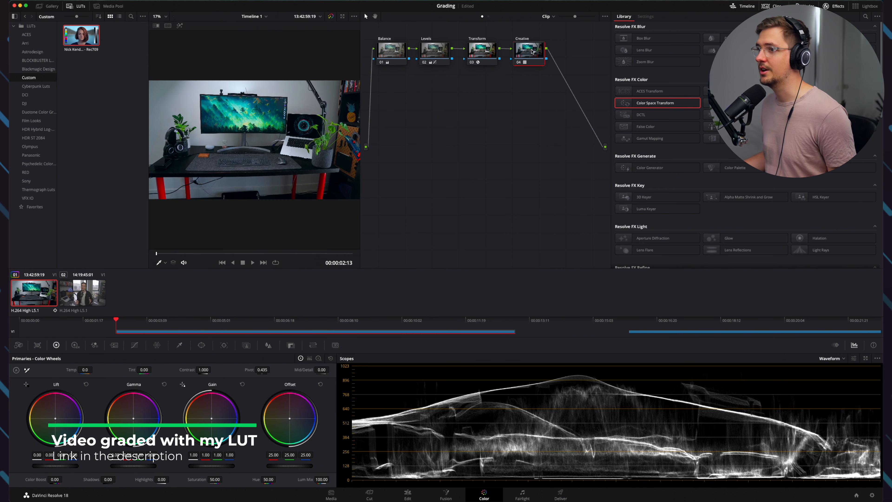
{"action": "left_click", "coordinate": [78, 6]}
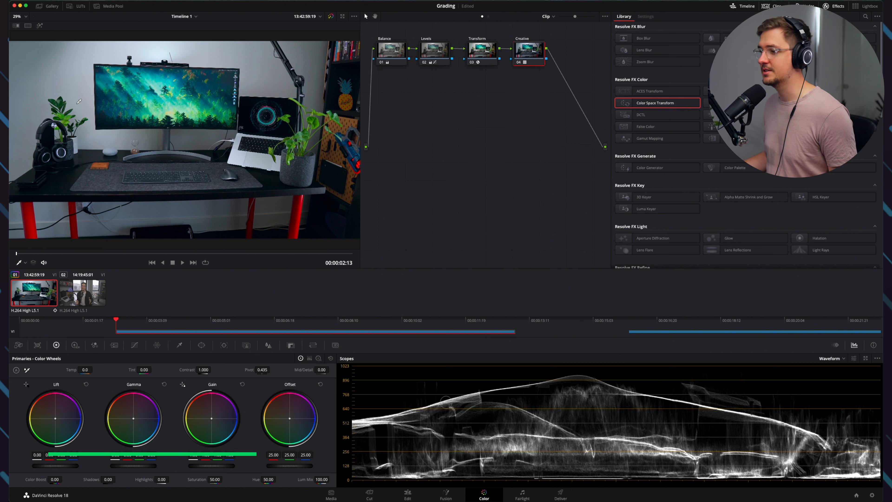
{"action": "left_click", "coordinate": [863, 358]}
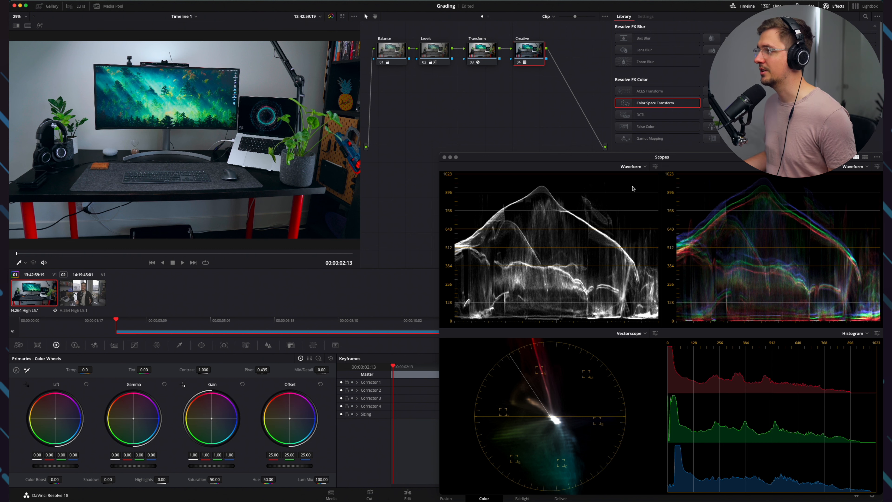
{"action": "left_click", "coordinate": [444, 157]}
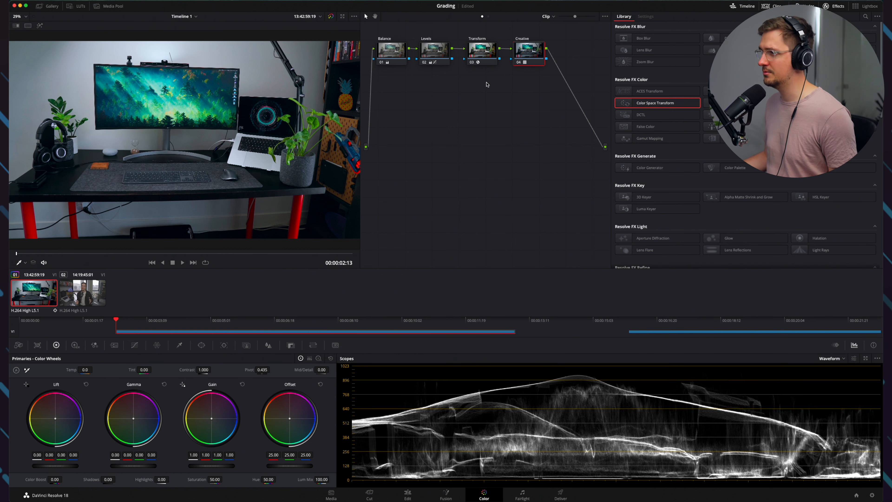
Lower the Creative node's key output gain to about 0.80 to soften the LUT
{"action": "left_click", "coordinate": [292, 345]}
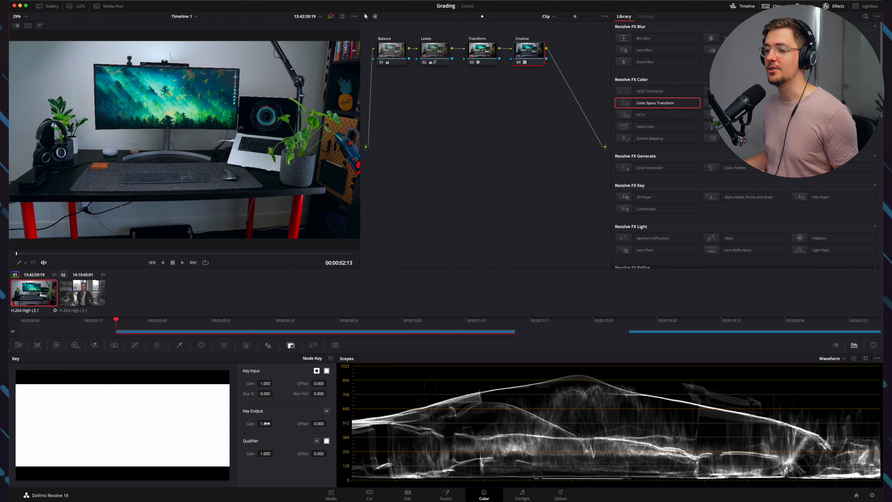
{"action": "left_click_drag", "start_coordinate": [268, 423], "coordinate": [707, 274]}
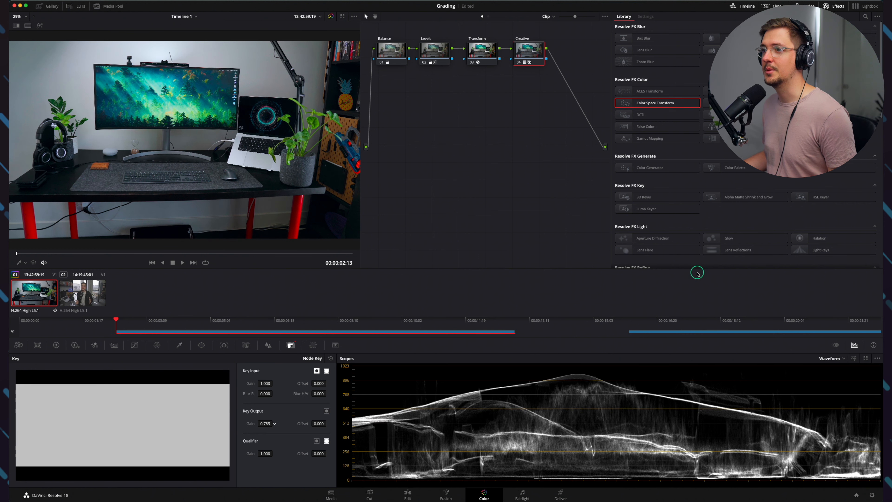
Toggle the Creative node off and on to compare the image with and without the softened LUT
{"action": "key", "text": "super+d"}
{"action": "key", "text": "super+d"}
{"action": "key", "text": "super+d"}
{"action": "key", "text": "super+d"}
{"action": "key", "text": "super+d"}
{"action": "key", "text": "super+d"}
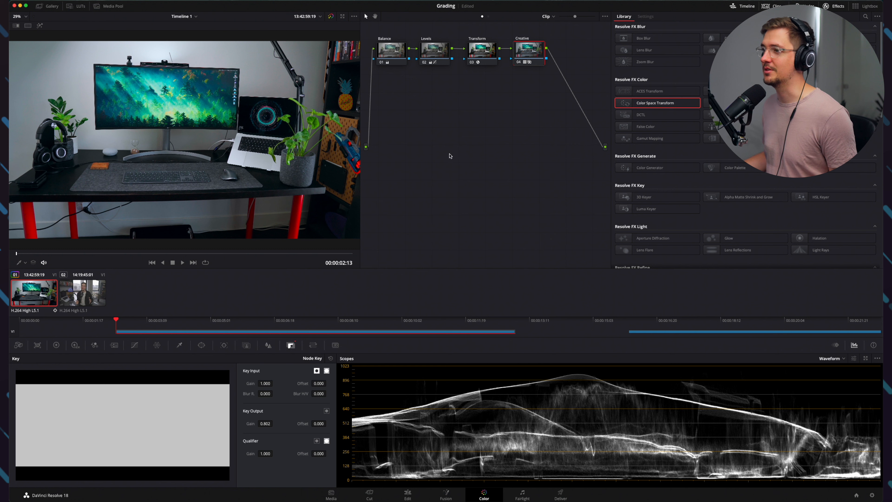
Add a serial node after the Balance node and arrange it with the Levels node below the rest of the chain
{"action": "left_click", "coordinate": [393, 53]}
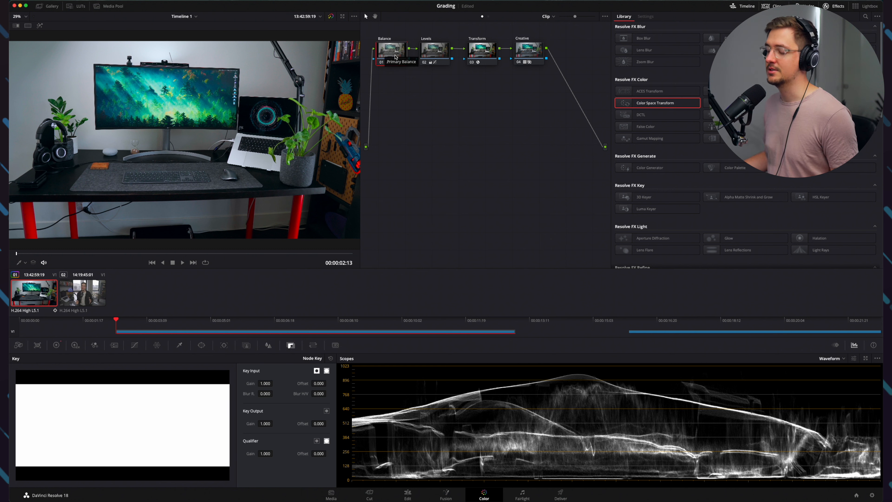
{"action": "key", "text": "alt+s"}
{"action": "left_click_drag", "start_coordinate": [435, 84], "coordinate": [449, 116]}
{"action": "left_click_drag", "start_coordinate": [401, 96], "coordinate": [399, 106]}
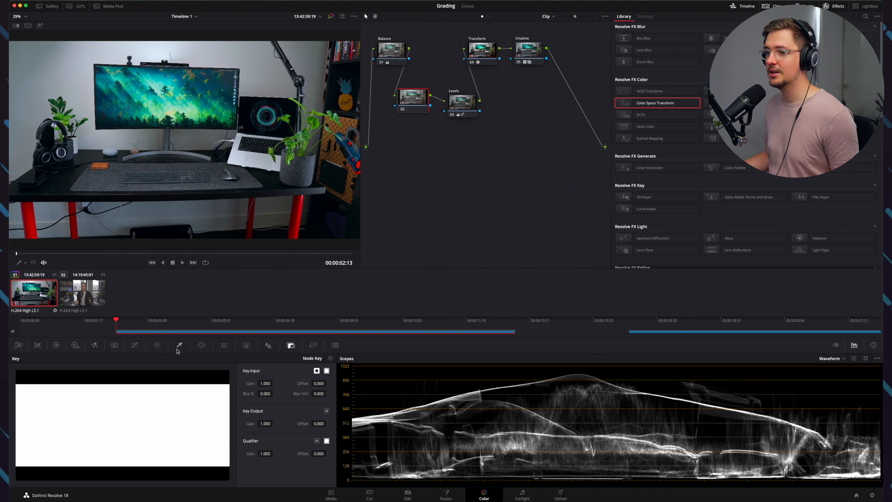
Sample the red desk leg in the viewer with the qualifier to add its points to the new node's Hue Vs Sat curve
{"action": "left_click", "coordinate": [135, 346]}
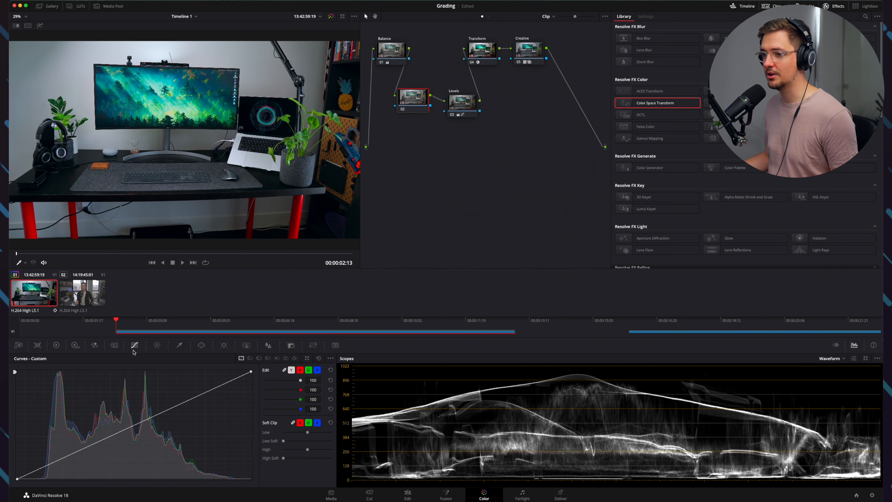
{"action": "left_click", "coordinate": [259, 358]}
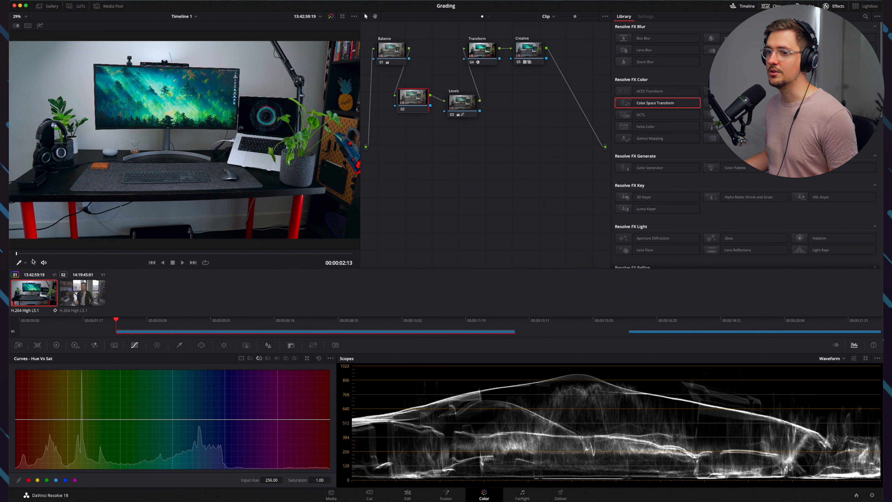
{"action": "left_click", "coordinate": [26, 263]}
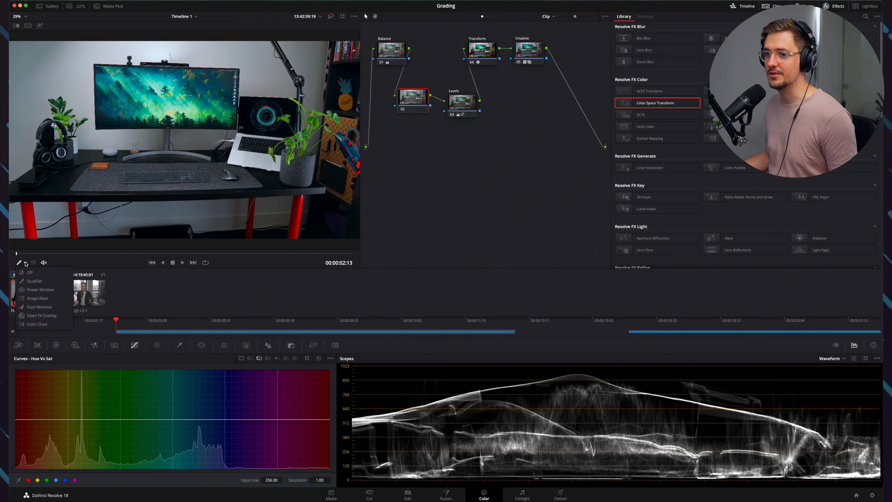
{"action": "left_click", "coordinate": [44, 282]}
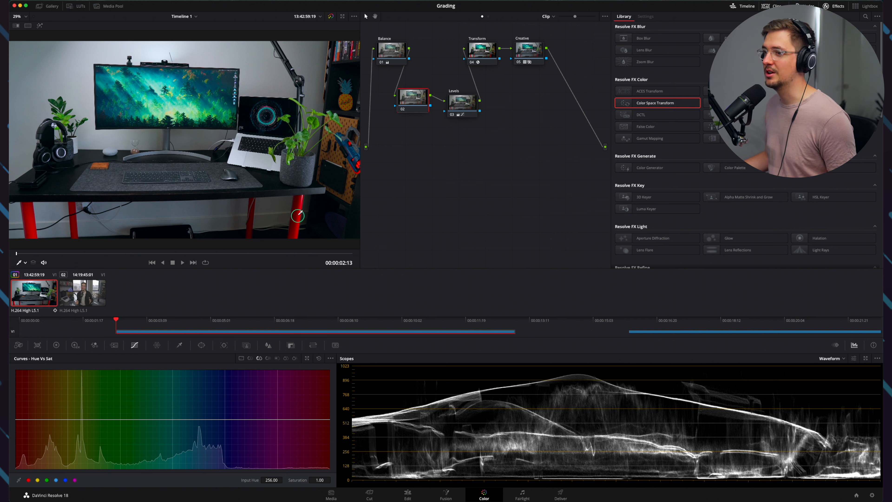
{"action": "left_click", "coordinate": [298, 210]}
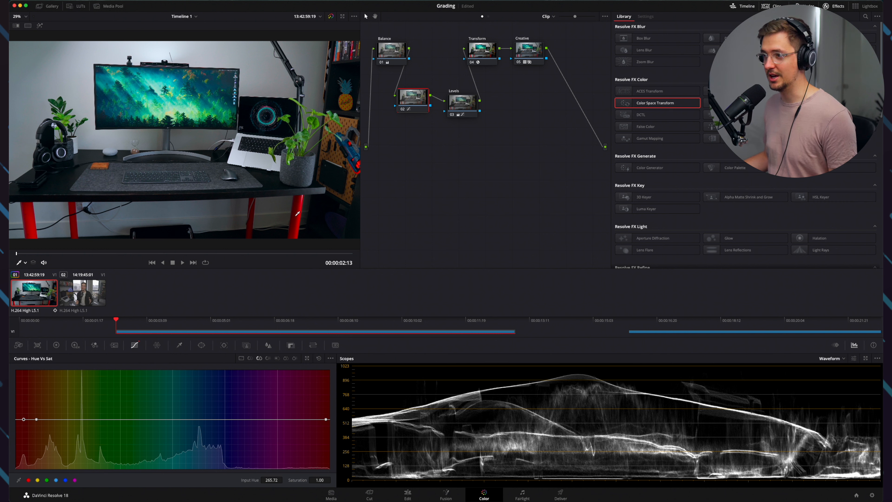
Lower the red range of the Hue Vs Sat curve to saturation 0.45, and move the neighbouring point to hue 283.72, saturation 0.54
{"action": "left_click_drag", "start_coordinate": [23, 420], "coordinate": [22, 447]}
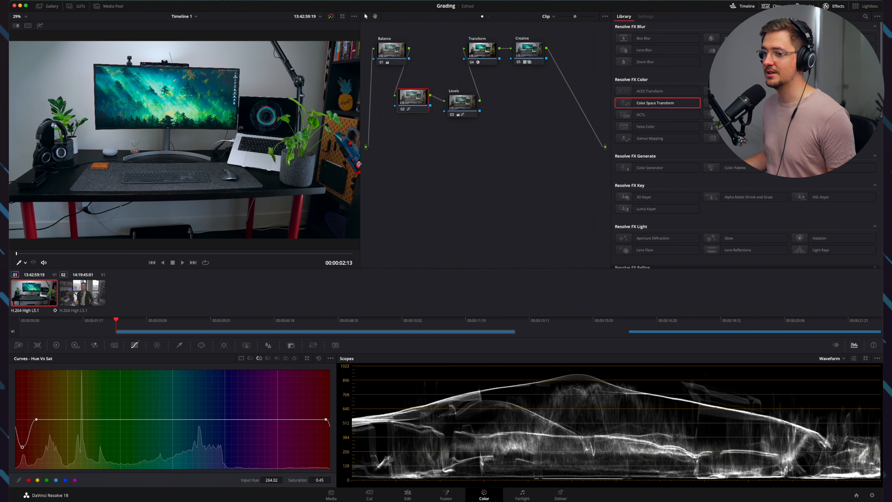
{"action": "left_click_drag", "start_coordinate": [36, 419], "coordinate": [39, 442]}
Toggle the new saturation node off and on to compare the red desk legs before and after desaturation
{"action": "key", "text": "super+d"}
{"action": "key", "text": "super+d"}
{"action": "key", "text": "super+d"}
{"action": "key", "text": "super+d"}
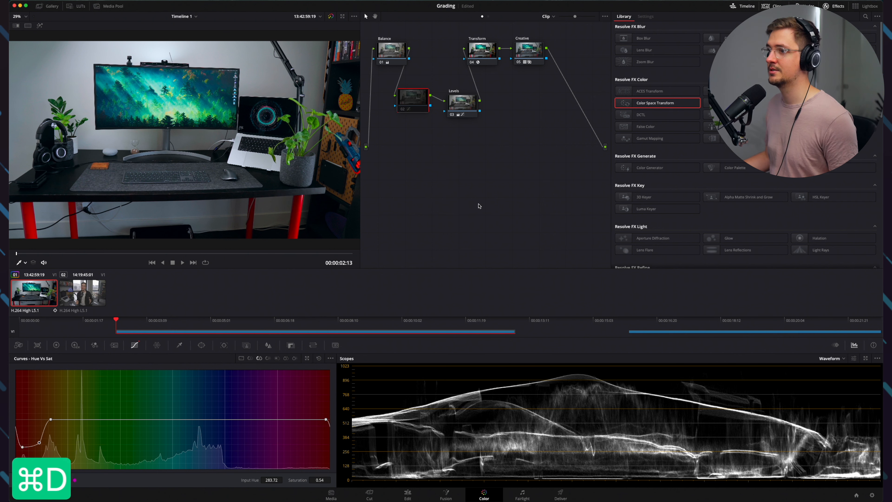
{"action": "key", "text": "super+d"}
{"action": "key", "text": "super+d"}
{"action": "key", "text": "super+d"}
{"action": "key", "text": "super+d"}
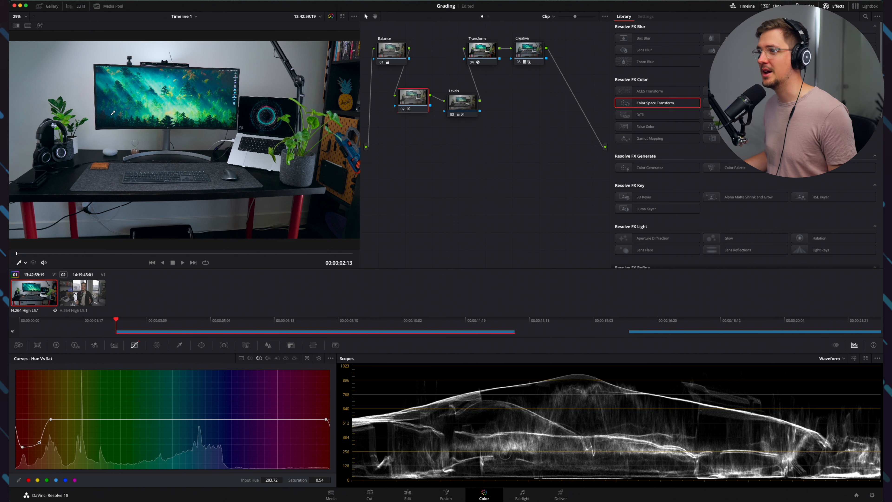
{"action": "key", "text": "super+d"}
{"action": "key", "text": "super+d"}
Play the clip, then disable and re-enable all nodes together to compare the original footage with the finished grade
{"action": "key", "text": "space"}
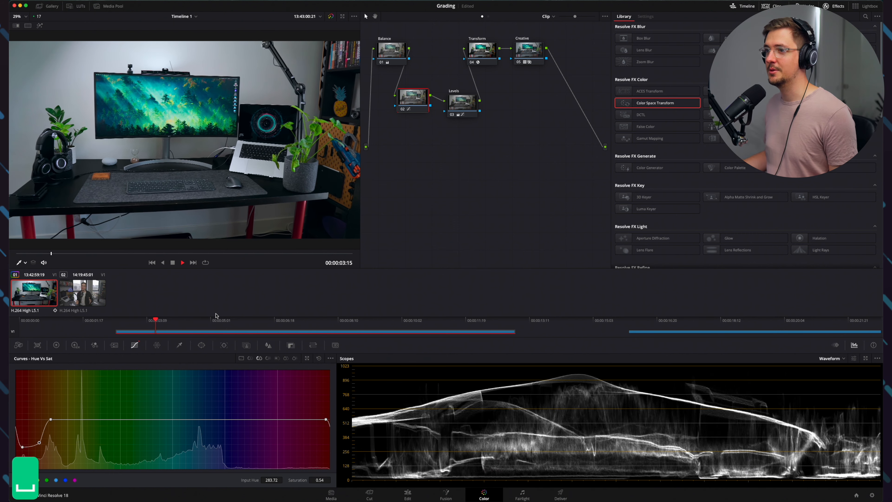
{"action": "left_click_drag", "start_coordinate": [546, 147], "coordinate": [388, 38]}
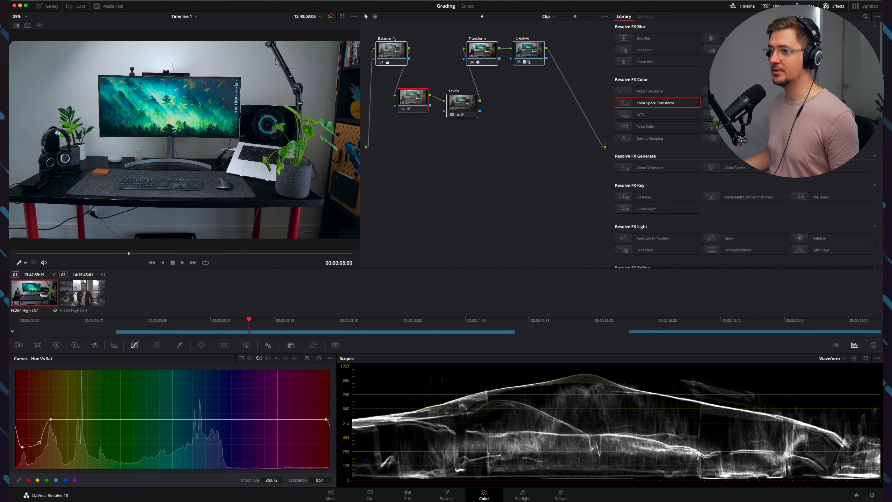
{"action": "key", "text": "super+d"}
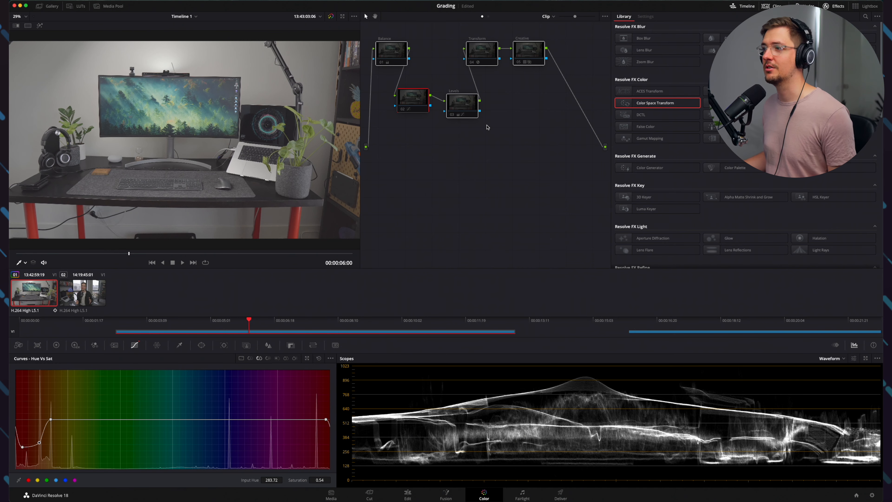
{"action": "key", "text": "super+d"}
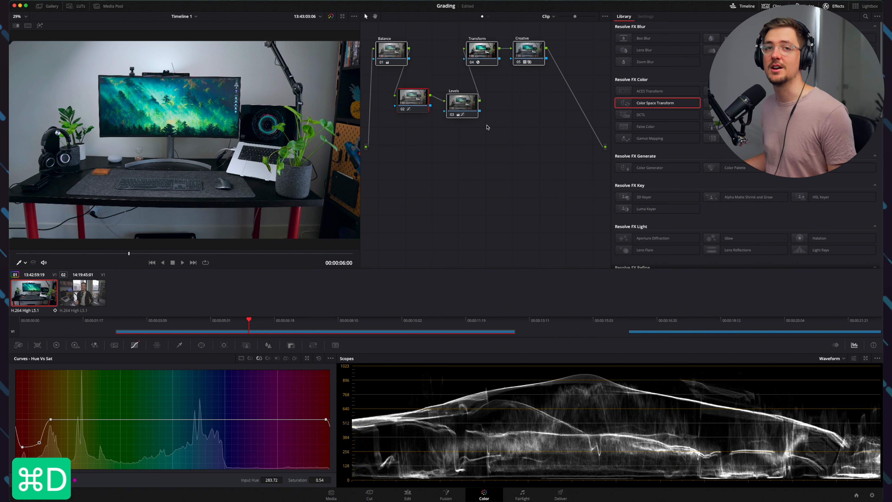